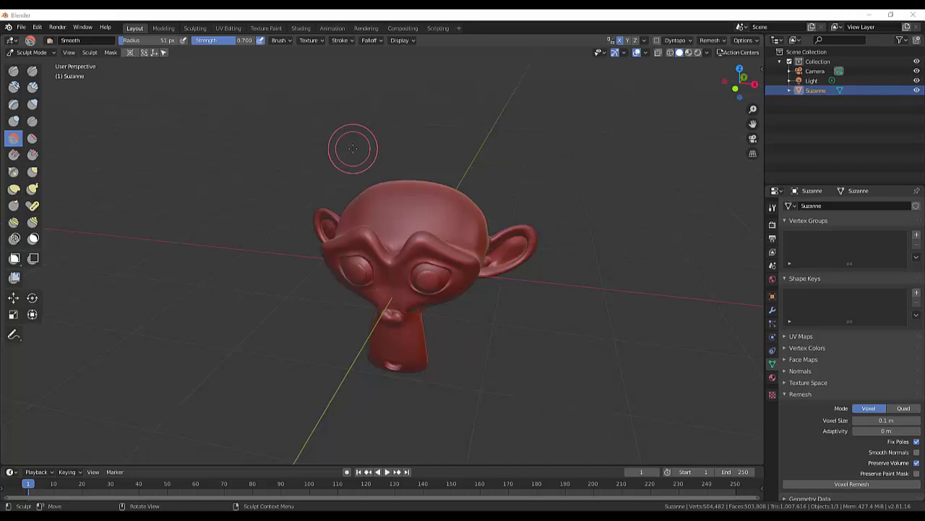
Orbit around the Suzanne sculpt and bring up the interaction mode list.
mouse_move(510, 195)
middle_down()
mouse_move(486, 180)
mouse_move(488, 196)
middle_up()
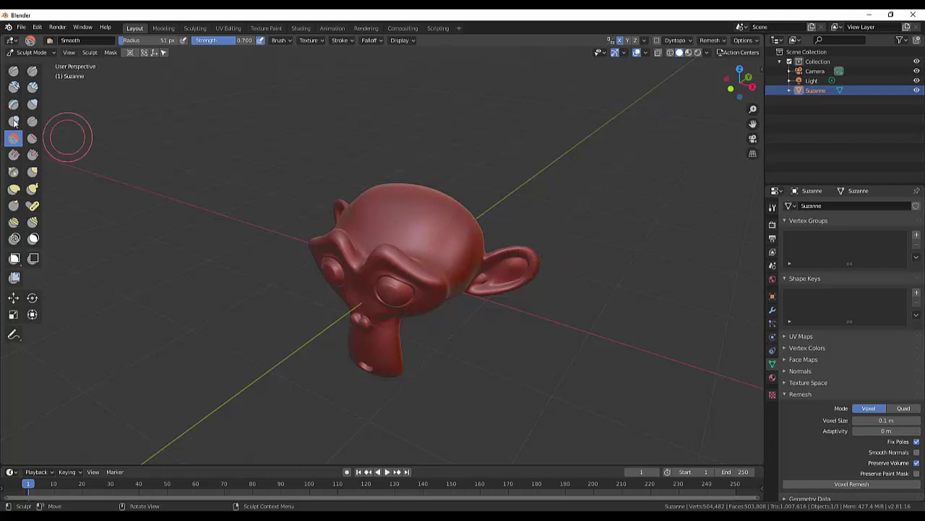
click(17, 54)
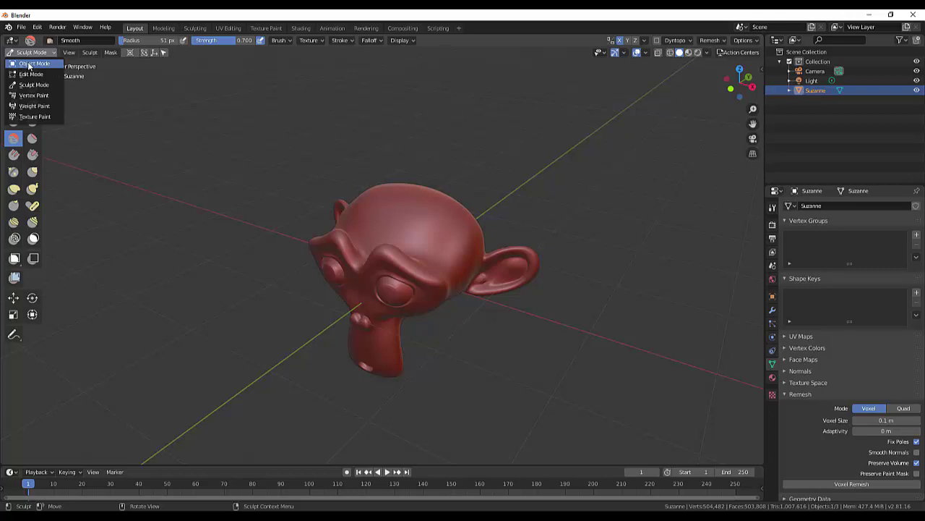
In Object Mode, duplicate Suzanne and place the copy up and to the left.
click(29, 64)
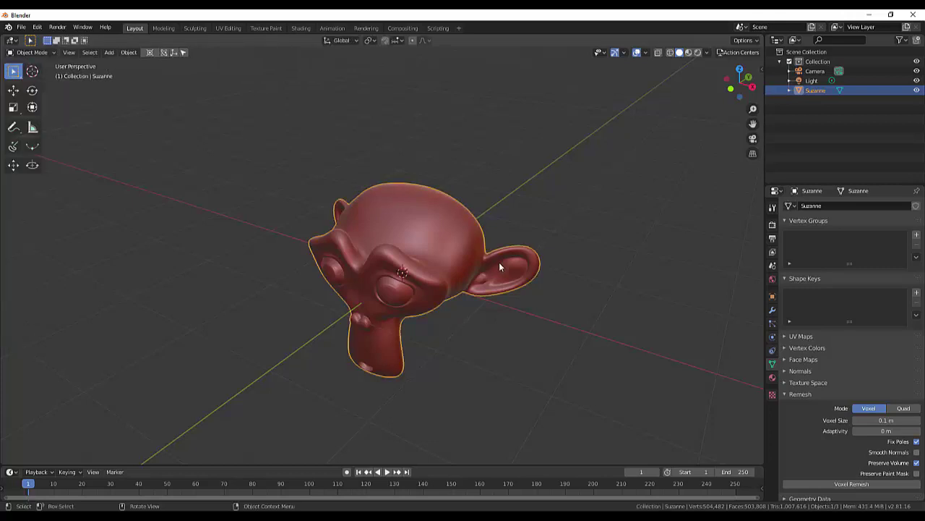
key(shift+d)
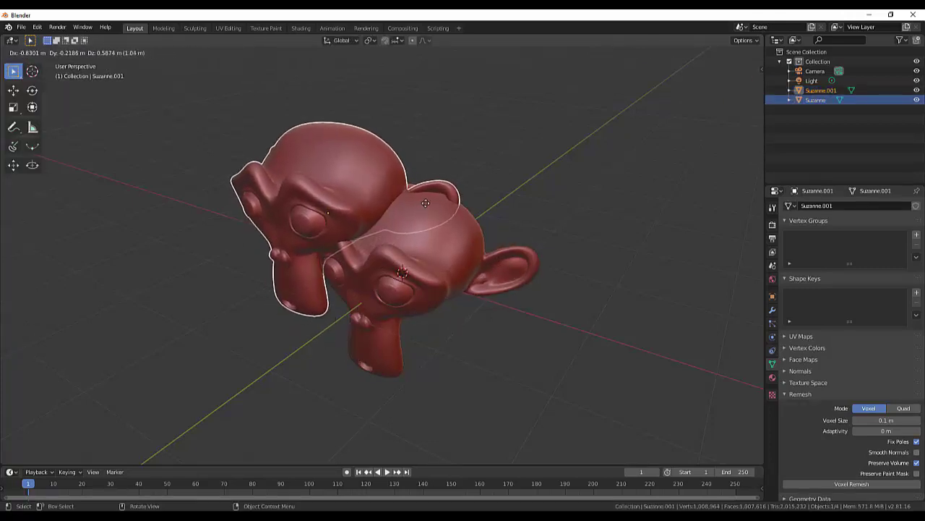
click(431, 207)
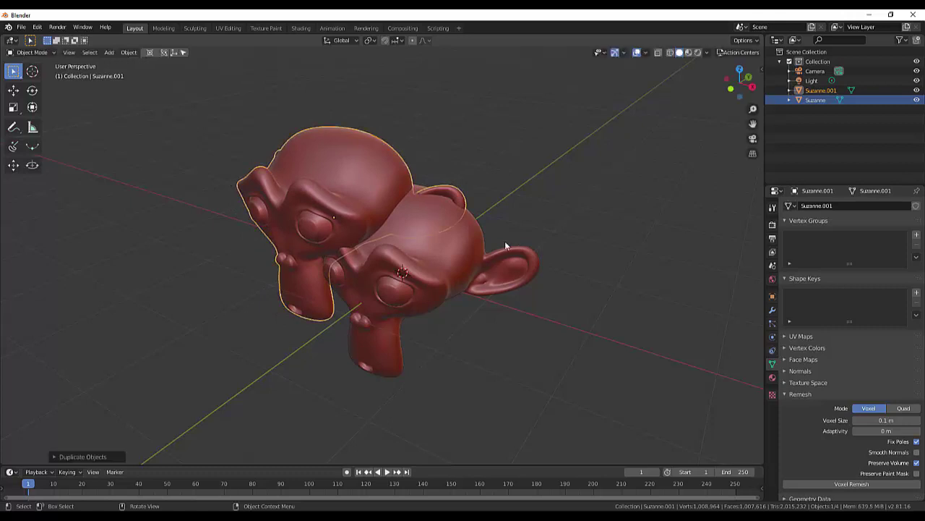
middle_drag(505, 241, 628, 238)
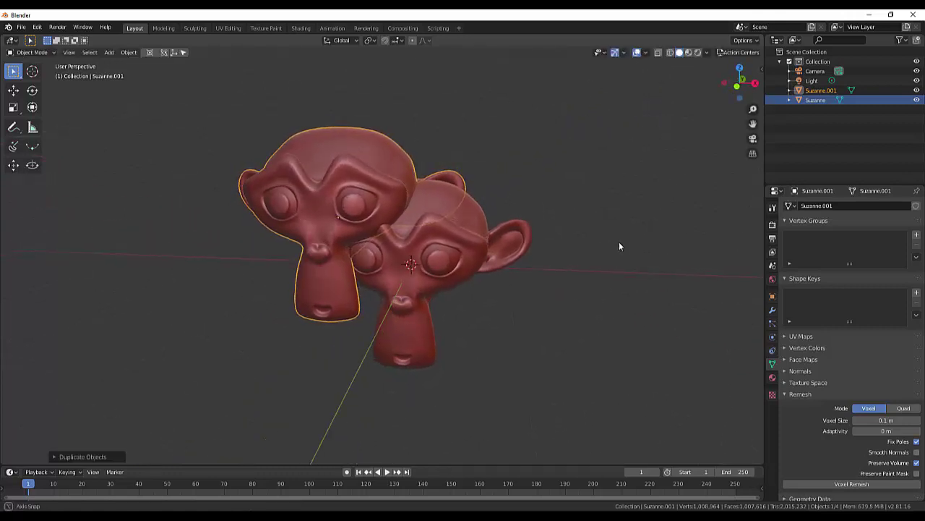
Select both monkey heads and join them into a single object, Suzanne.001.
key(ctrl+b)
mouse_move(221, 102)
mouse_down()
mouse_move(549, 407)
mouse_move(589, 416)
mouse_up()
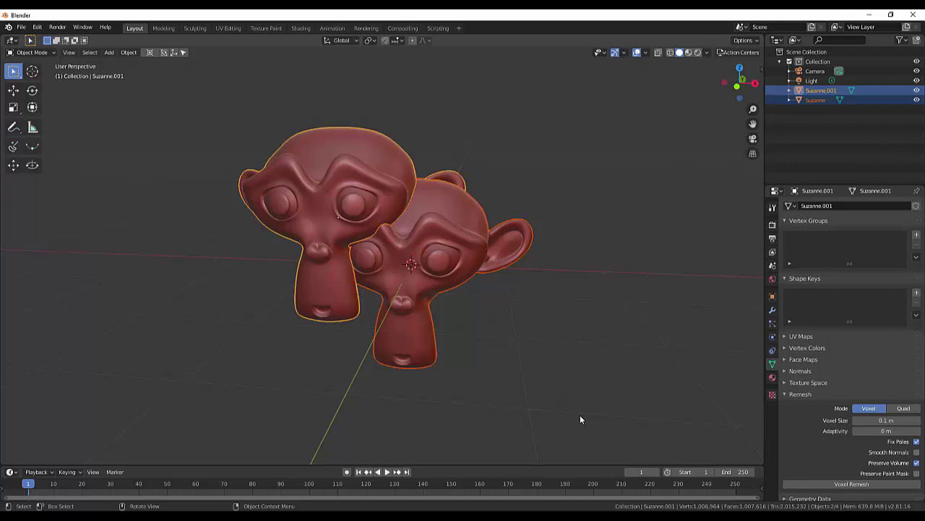
key(ctrl)
key(ctrl+j)
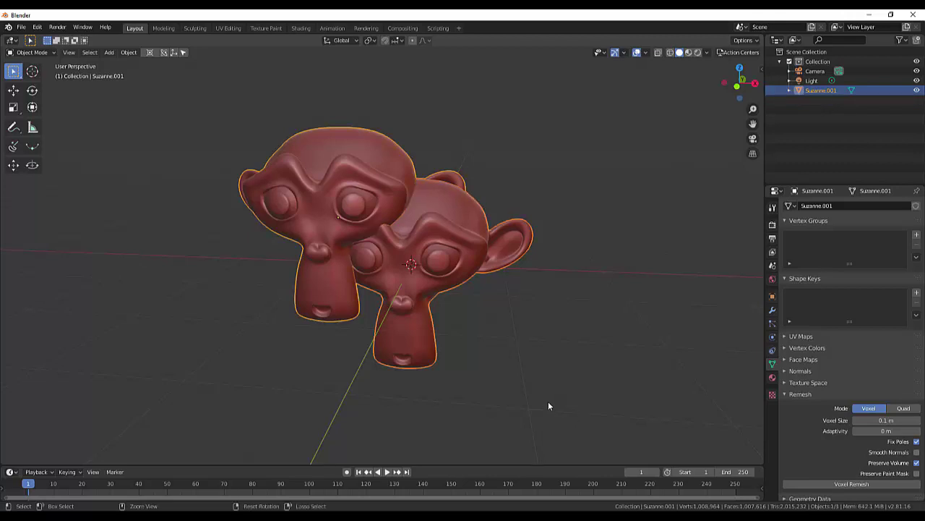
click(506, 281)
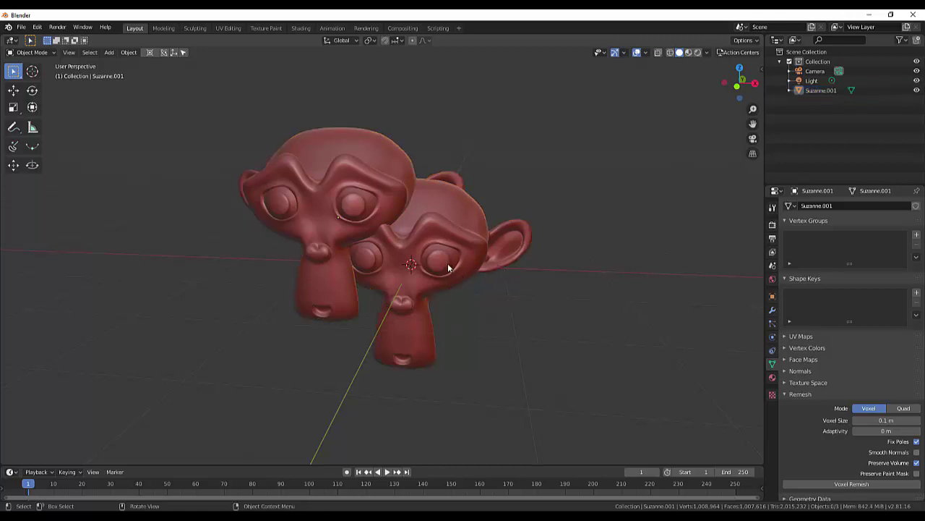
drag(445, 264, 379, 321)
click(561, 322)
click(34, 53)
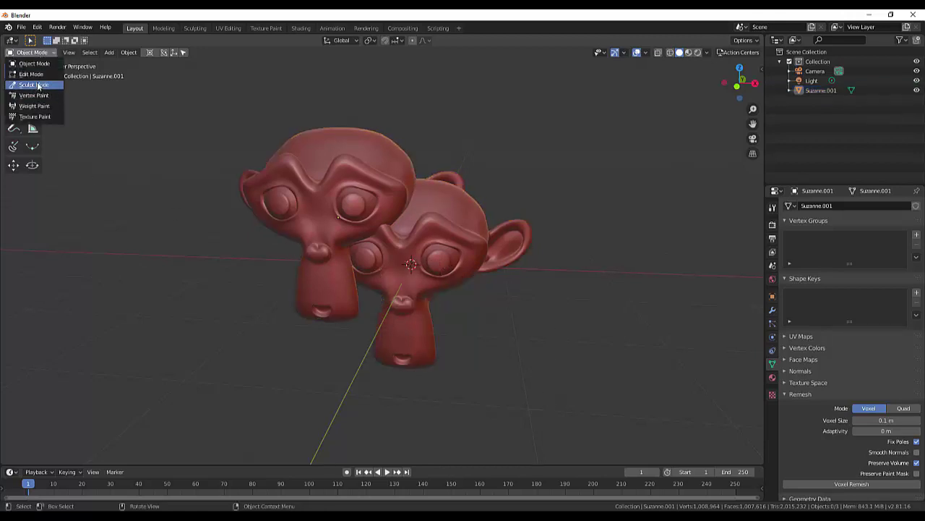
Return Suzanne.001 to Sculpt Mode and smooth the joined heads, checking them from several angles.
click(38, 85)
mouse_move(561, 226)
middle_down()
mouse_move(511, 249)
mouse_move(539, 231)
middle_up()
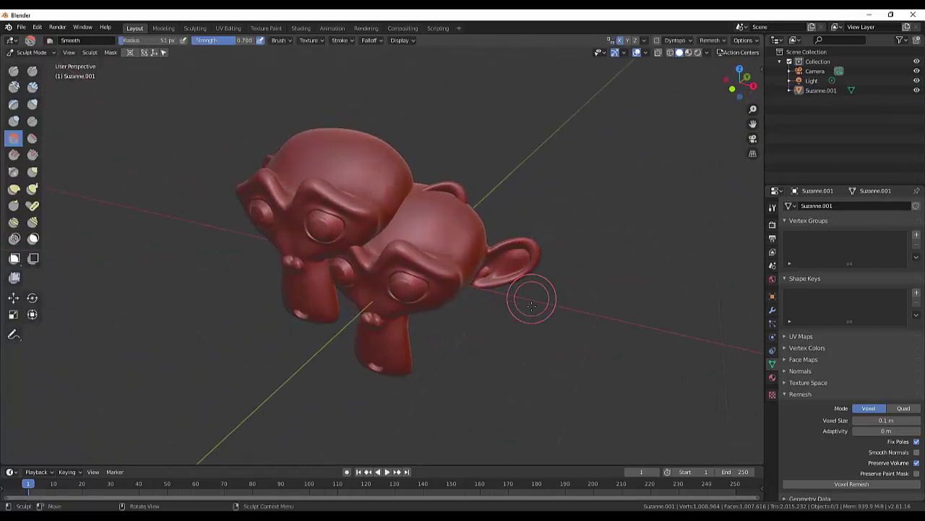
mouse_move(451, 243)
mouse_down()
mouse_move(335, 273)
mouse_move(580, 305)
mouse_up()
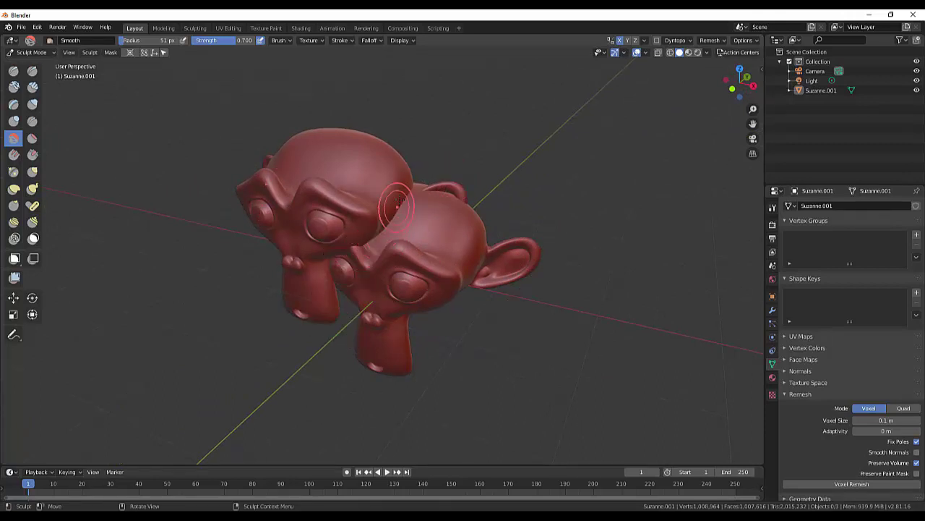
mouse_move(580, 303)
middle_down()
mouse_move(725, 303)
mouse_move(434, 304)
middle_up()
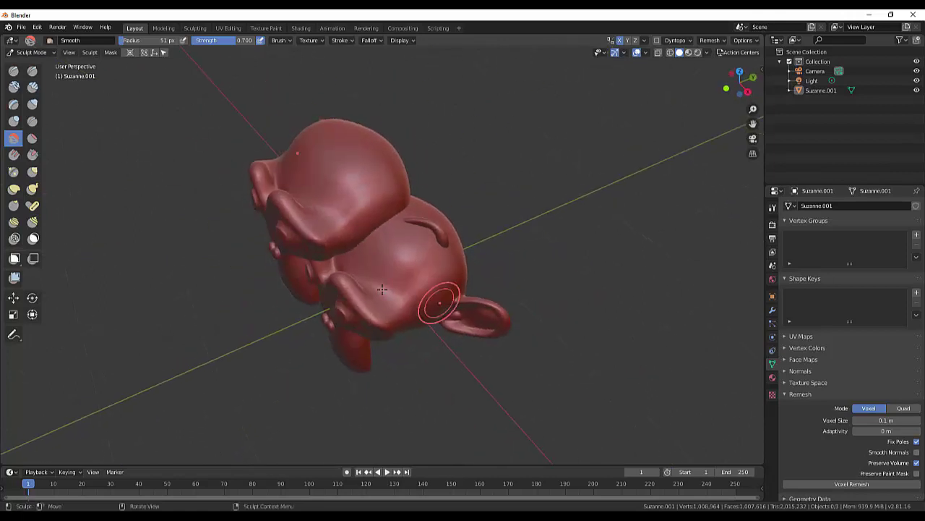
middle_drag(394, 260, 521, 311)
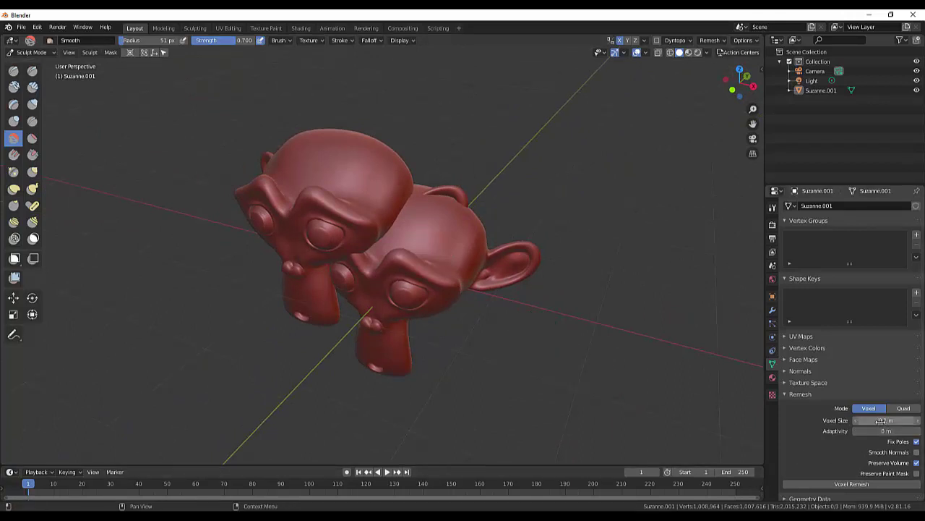
Voxel remesh the joined heads at a 0.1 m voxel size.
click(794, 394)
click(794, 394)
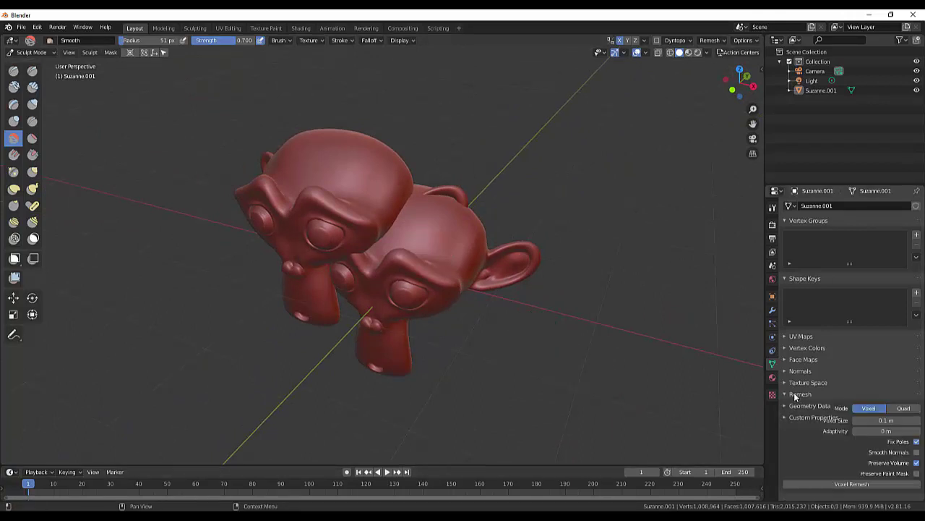
click(882, 420)
click(862, 420)
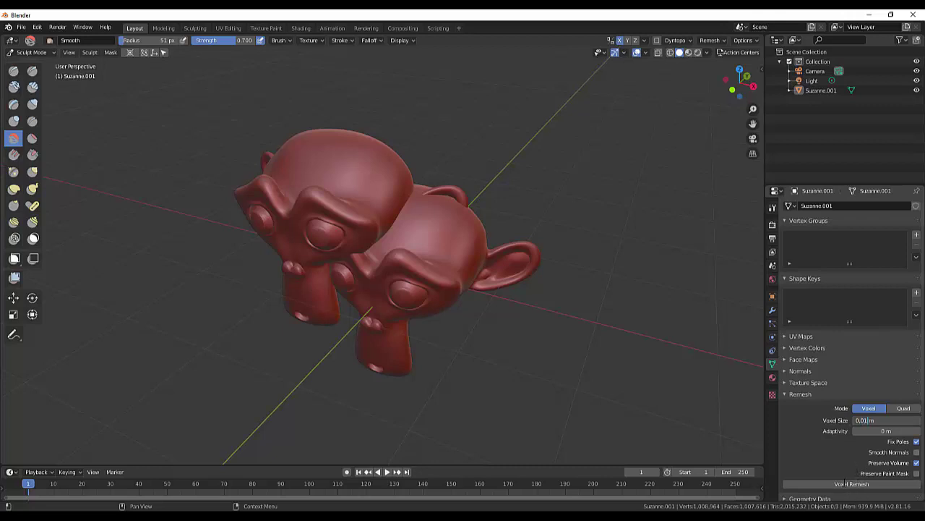
click(844, 484)
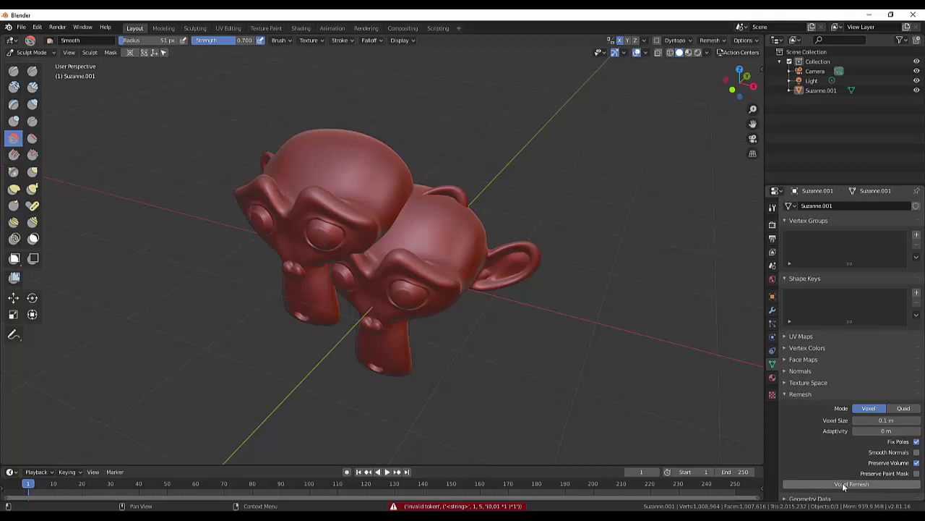
click(842, 483)
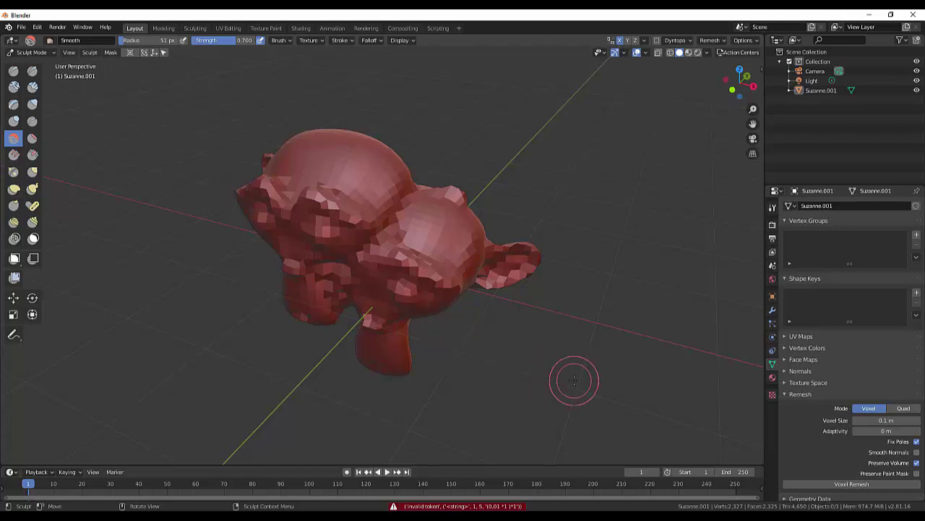
Remesh again at 0.01 m, then undo both remeshes.
click(864, 420)
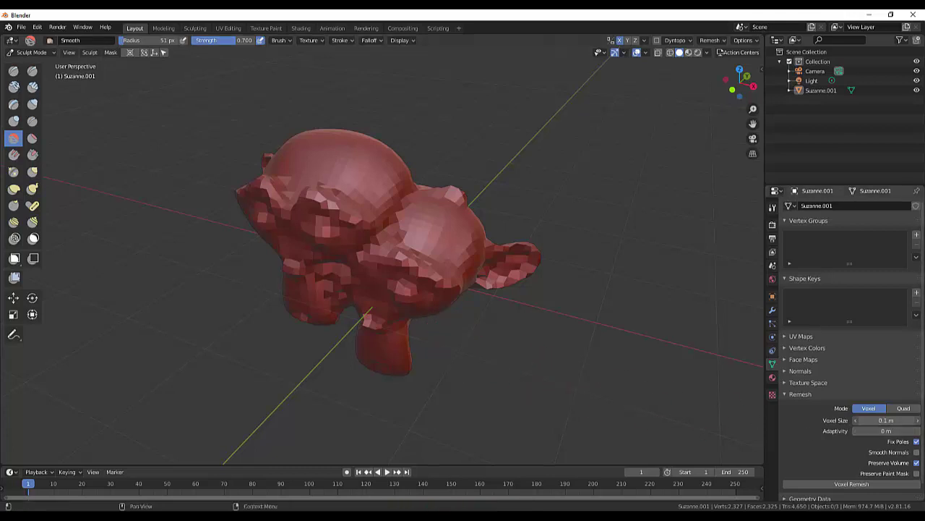
click(864, 420)
text(0)
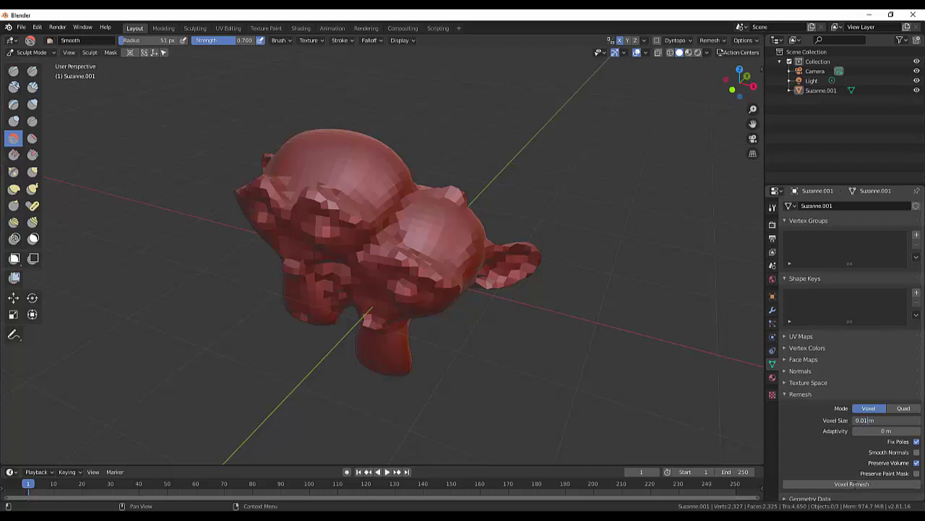
click(855, 485)
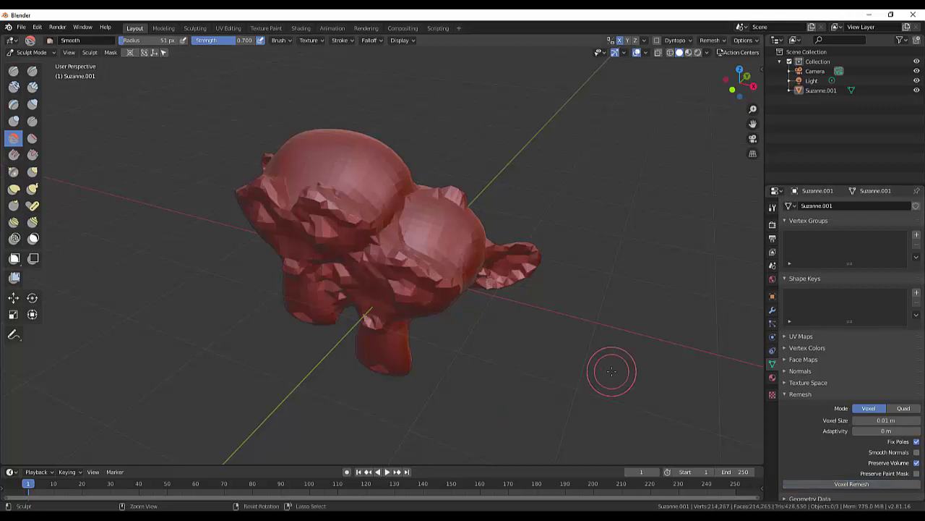
key(ctrl+z)
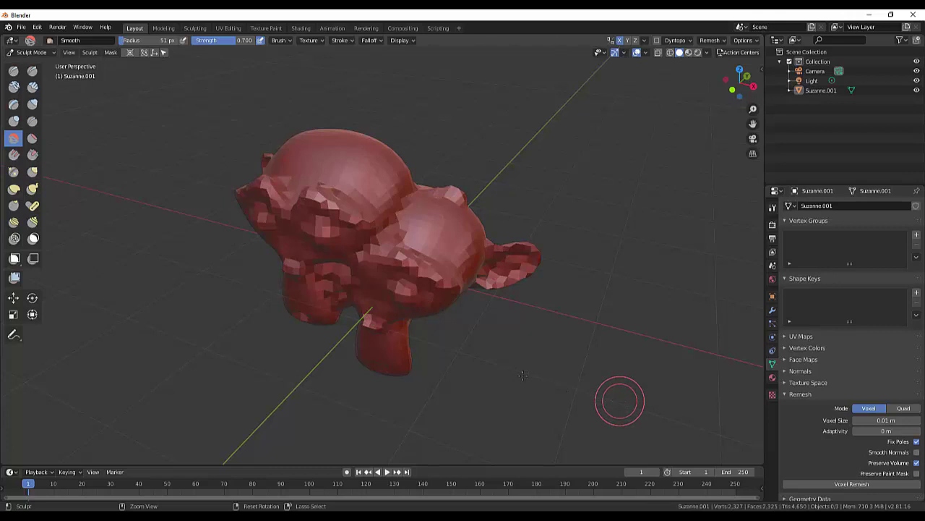
key(ctrl+z)
key(ctrl+z)
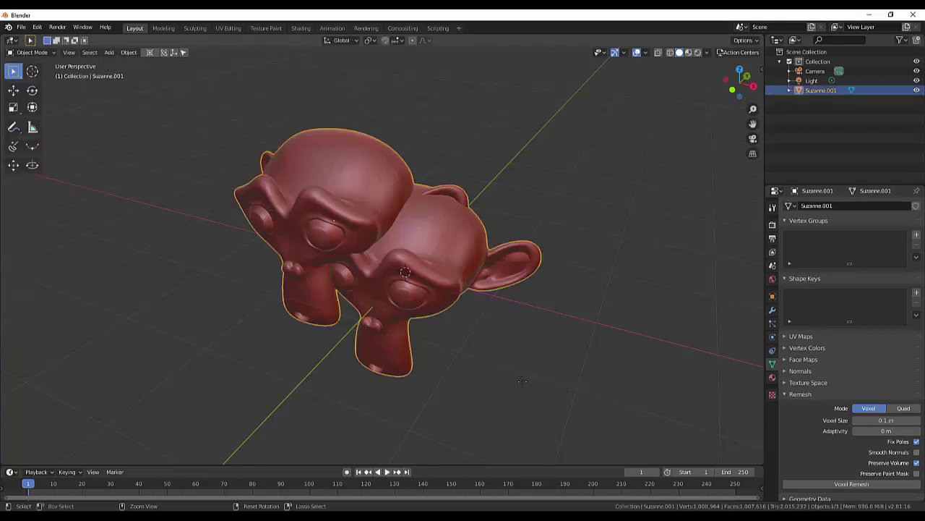
Voxel remesh Suzanne.001 at 0.01 m into one fused mesh of about 221,512 vertices.
click(881, 421)
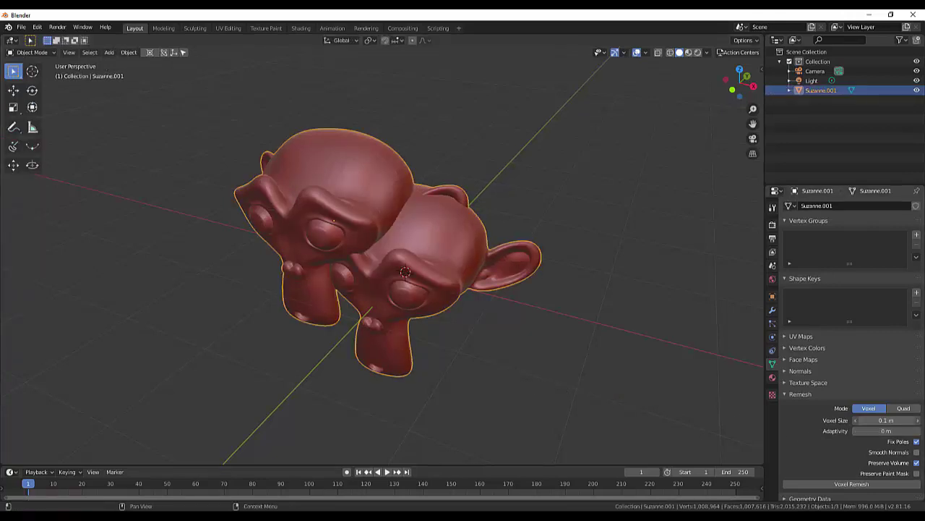
click(861, 420)
text(0)
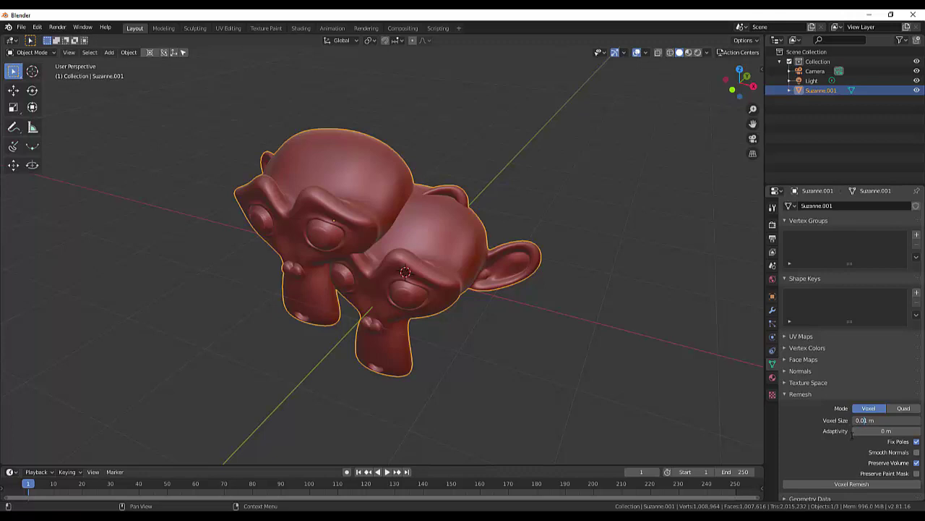
click(839, 485)
click(838, 486)
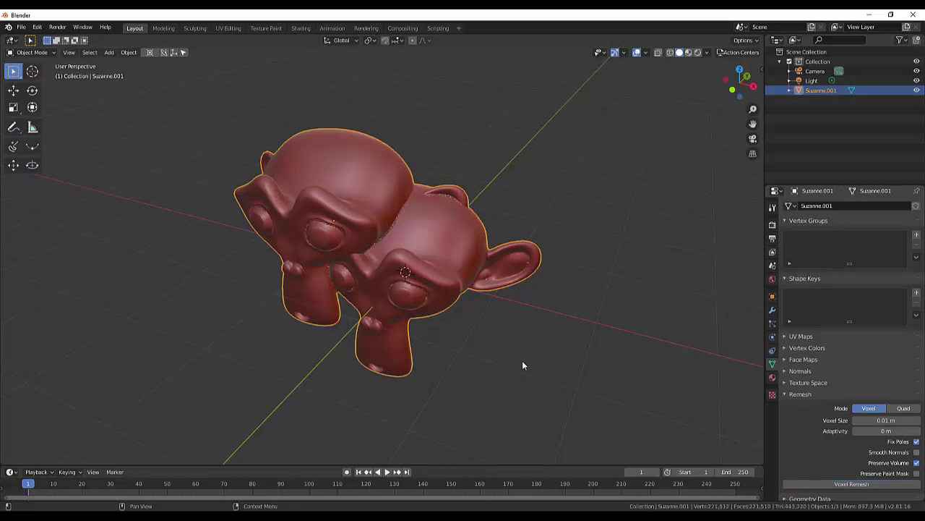
scroll(376, 224, up, 4)
scroll(396, 203, up, 2)
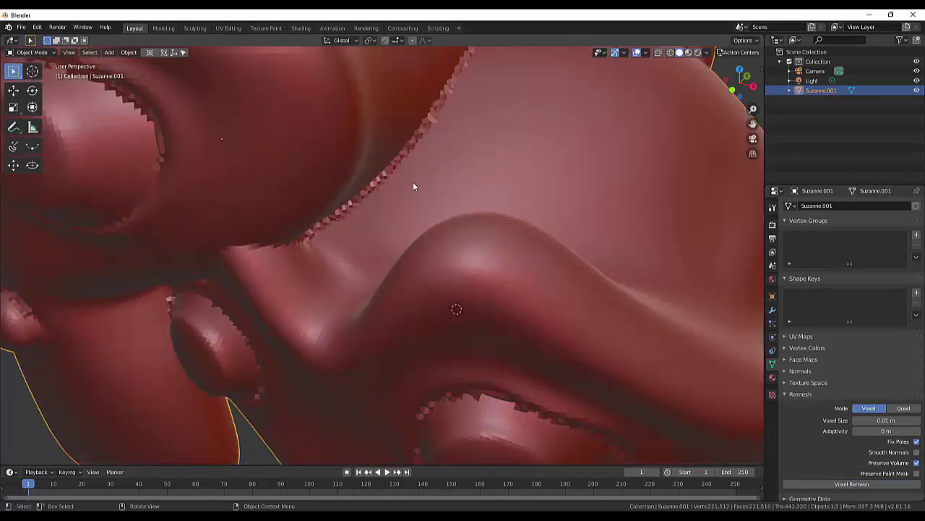
scroll(418, 148, up, 1)
scroll(422, 119, down, 4)
scroll(414, 159, down, 2)
scroll(410, 192, up, 3)
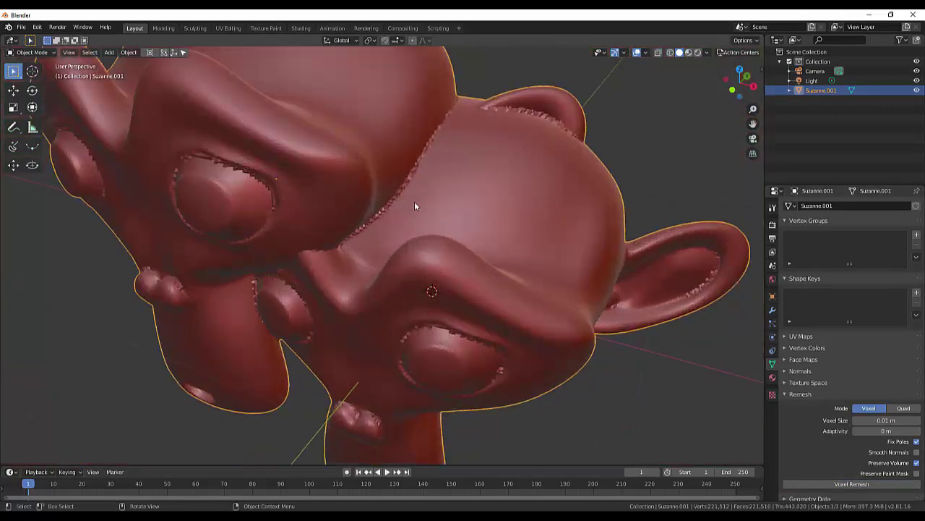
In Sculpt Mode, smooth the seam between the heads, around both eyes, and the right ear's inner rim.
click(32, 52)
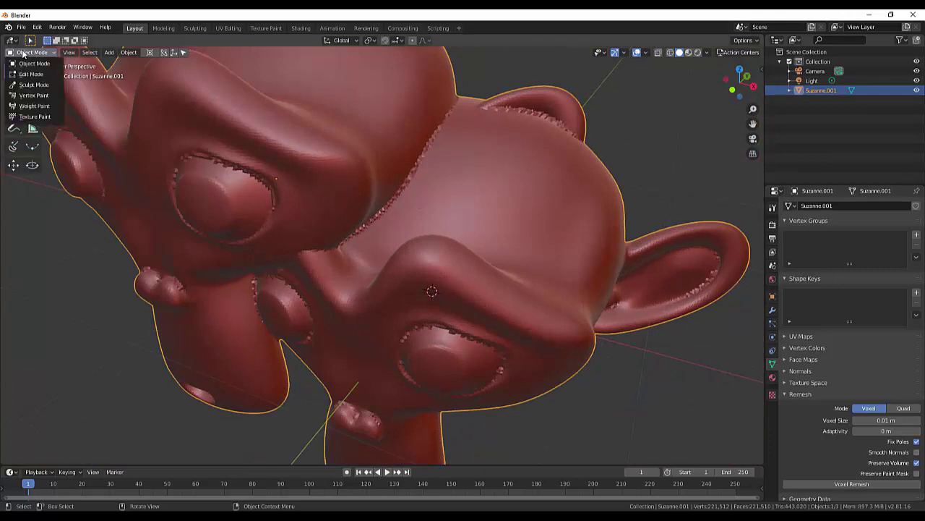
click(31, 85)
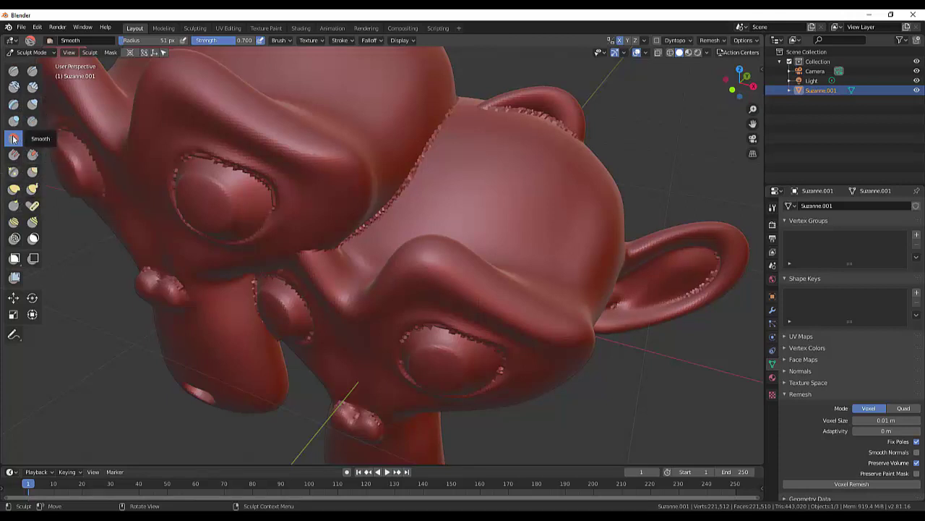
mouse_move(427, 148)
mouse_down()
mouse_move(351, 238)
mouse_move(456, 100)
mouse_move(520, 107)
mouse_move(568, 130)
mouse_move(505, 118)
mouse_up()
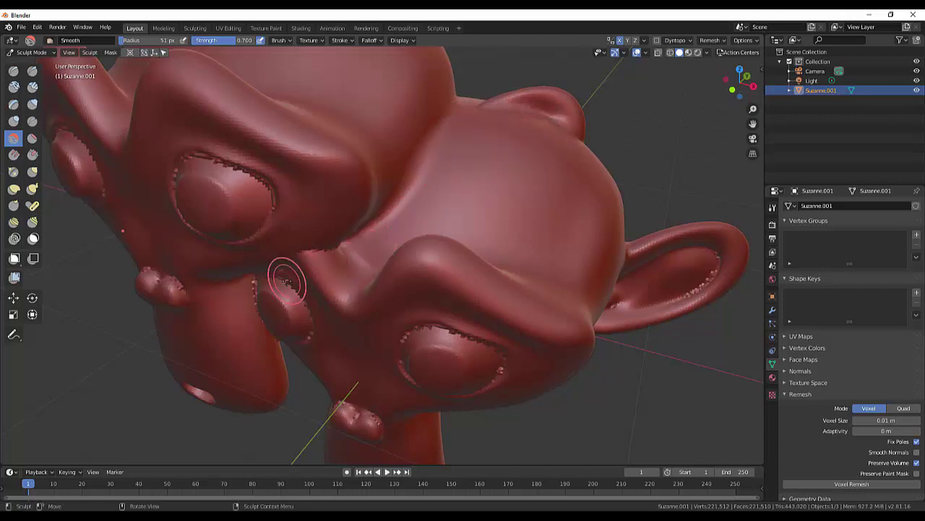
drag(286, 280, 309, 335)
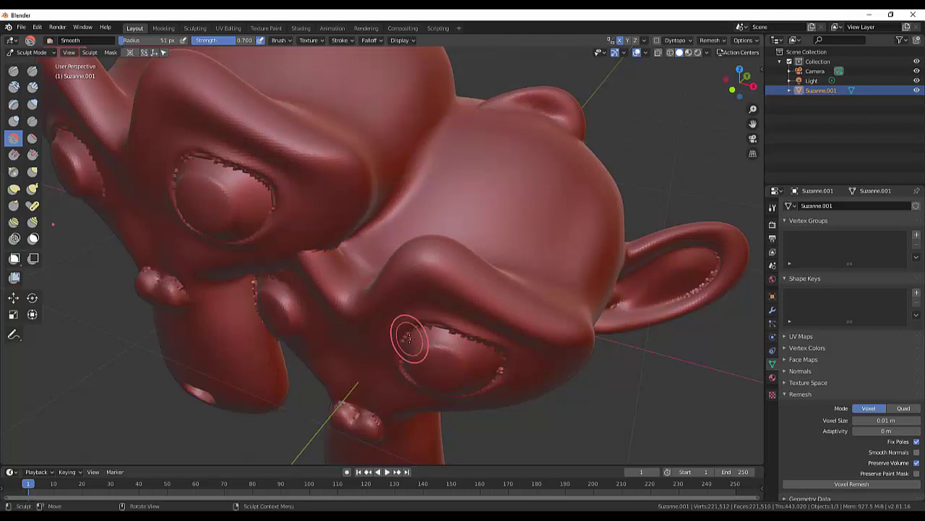
mouse_move(413, 336)
mouse_down()
mouse_move(441, 332)
mouse_move(499, 357)
mouse_move(481, 391)
mouse_up()
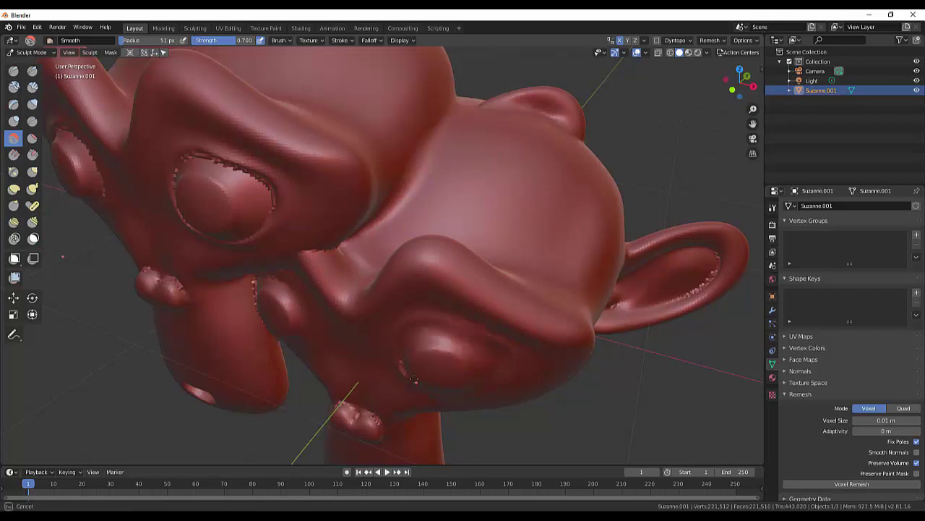
mouse_move(395, 352)
mouse_down()
mouse_move(292, 305)
mouse_move(262, 227)
mouse_move(262, 176)
mouse_move(217, 152)
mouse_move(174, 168)
mouse_move(178, 220)
mouse_up()
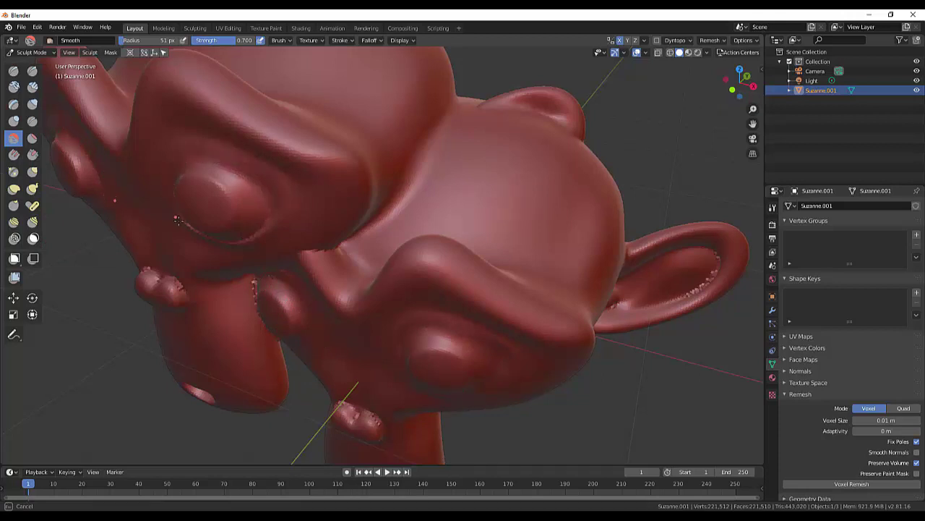
mouse_move(682, 306)
mouse_down()
mouse_move(706, 258)
mouse_move(704, 276)
mouse_move(631, 308)
mouse_up()
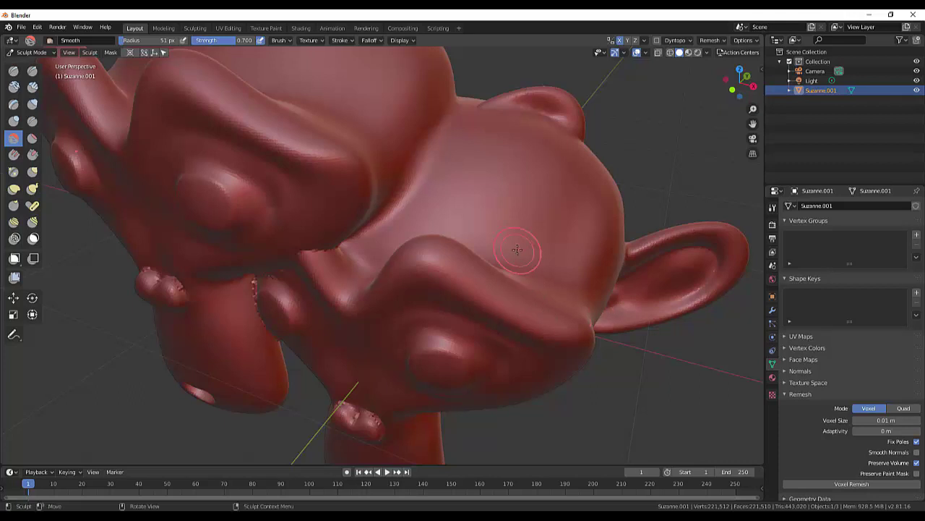
scroll(519, 251, down, 5)
mouse_move(515, 253)
middle_down()
mouse_move(523, 224)
mouse_move(327, 272)
middle_up()
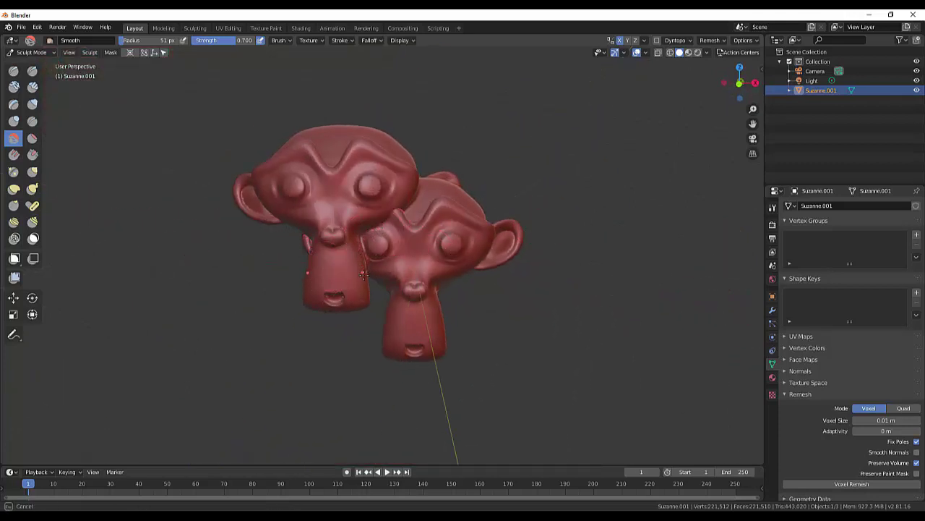
Smooth the head tops, the crease near the right ear, and the left monkey's snout and chin.
drag(330, 227, 241, 198)
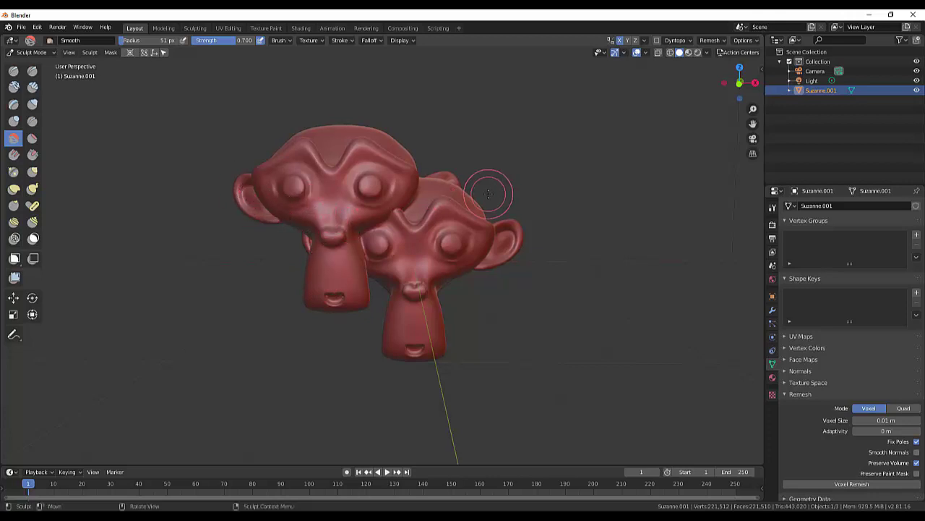
mouse_move(496, 196)
middle_down()
mouse_move(294, 223)
mouse_move(309, 196)
middle_up()
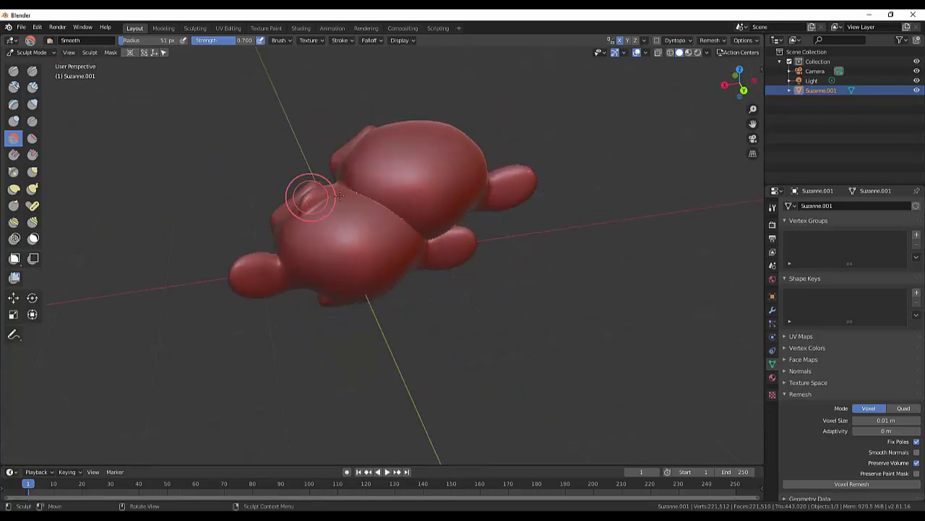
drag(309, 196, 419, 230)
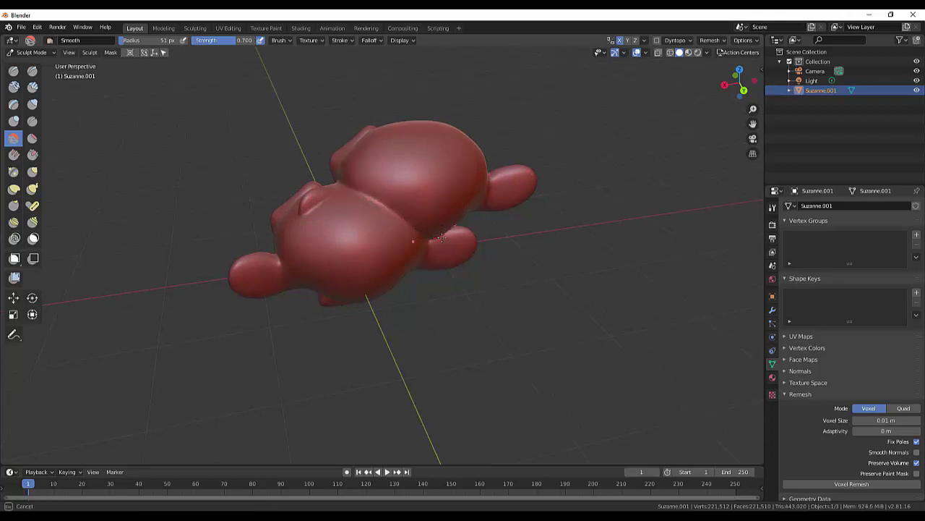
drag(415, 240, 492, 186)
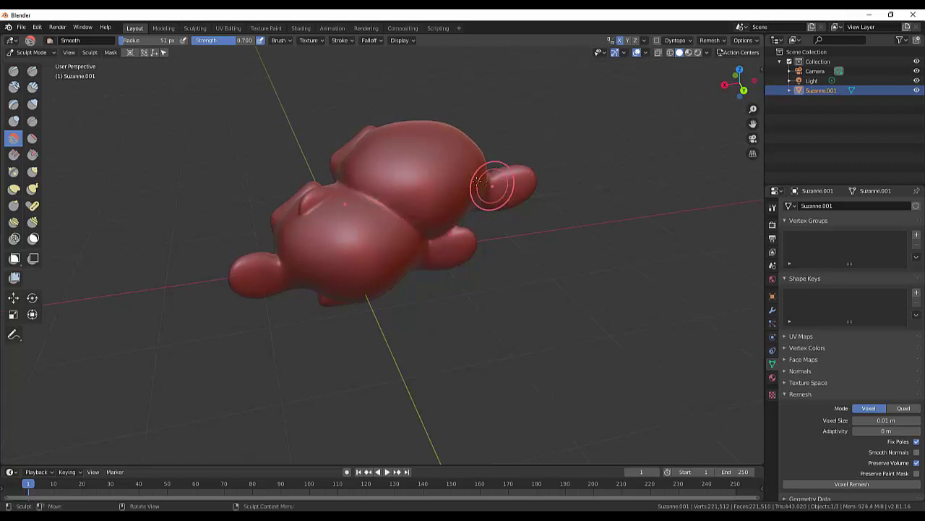
mouse_move(538, 246)
middle_down()
mouse_move(547, 260)
mouse_move(733, 233)
middle_up()
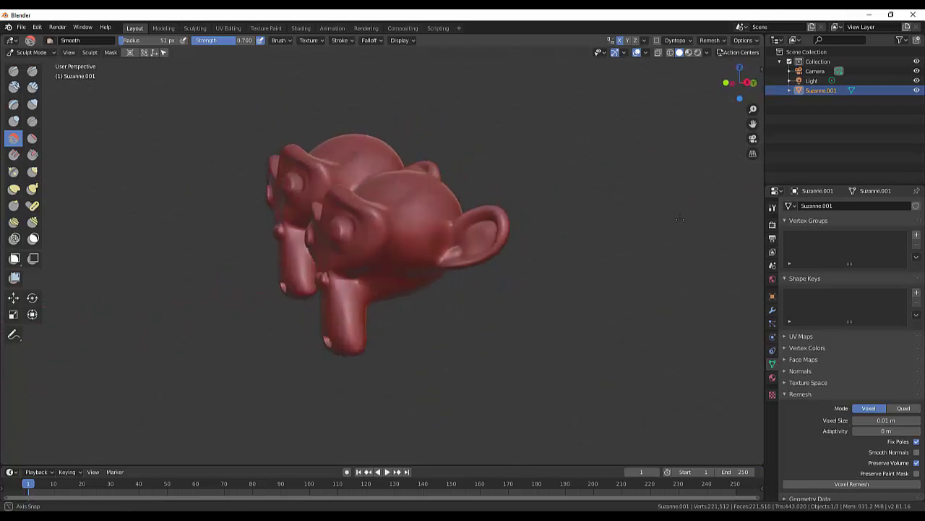
mouse_move(313, 285)
mouse_down()
mouse_move(352, 265)
mouse_move(354, 287)
mouse_up()
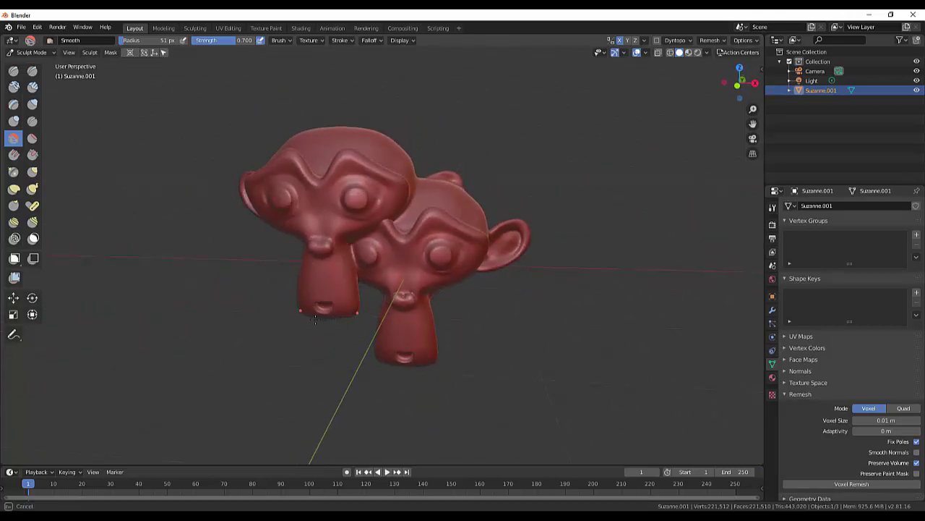
drag(313, 325, 442, 314)
mouse_move(442, 314)
middle_down()
mouse_move(469, 319)
mouse_move(231, 331)
mouse_move(515, 316)
middle_up()
scroll(440, 324, down, 3)
scroll(442, 327, up, 5)
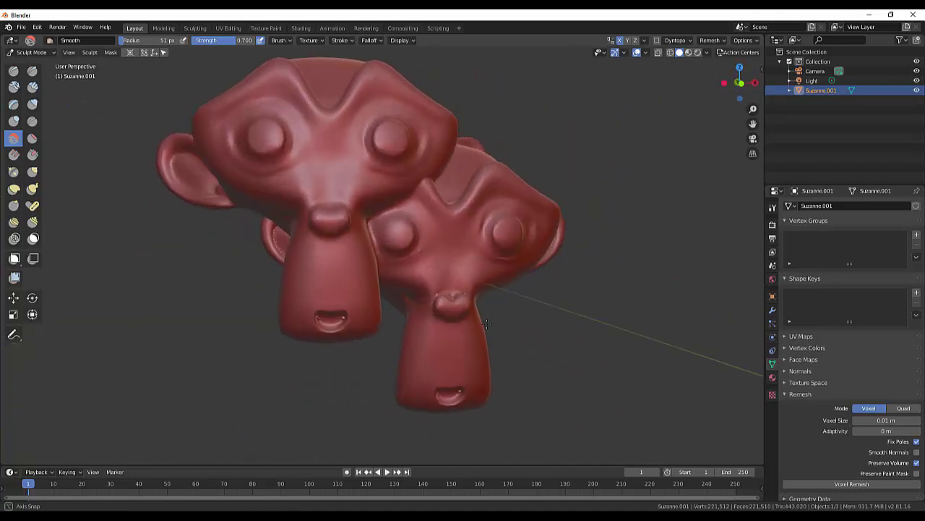
Smooth the left monkey's ear, the front monkey's mouth, and the rear monkey's brow.
mouse_move(306, 263)
mouse_down()
mouse_move(186, 141)
mouse_move(192, 169)
mouse_move(343, 222)
mouse_up()
mouse_move(339, 275)
mouse_down()
mouse_move(413, 310)
mouse_move(479, 378)
mouse_move(489, 374)
mouse_up()
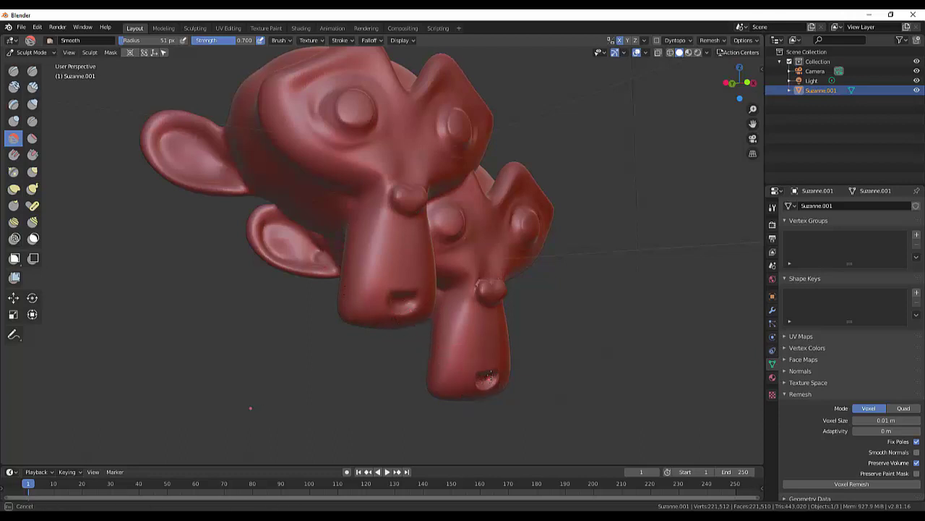
middle_drag(477, 375, 504, 347)
middle_drag(488, 367, 445, 315)
mouse_move(444, 314)
mouse_down()
mouse_move(403, 254)
mouse_move(409, 241)
mouse_up()
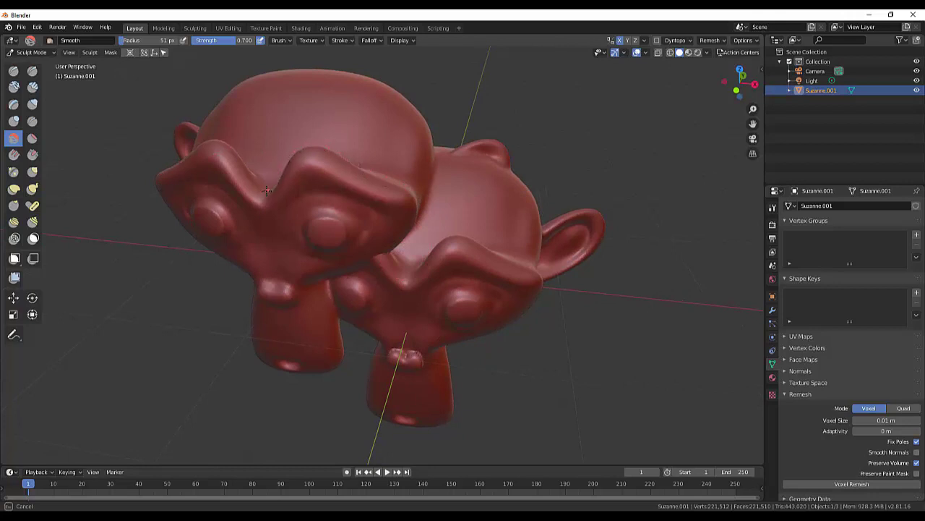
scroll(554, 268, down, 4)
middle_drag(543, 306, 537, 277)
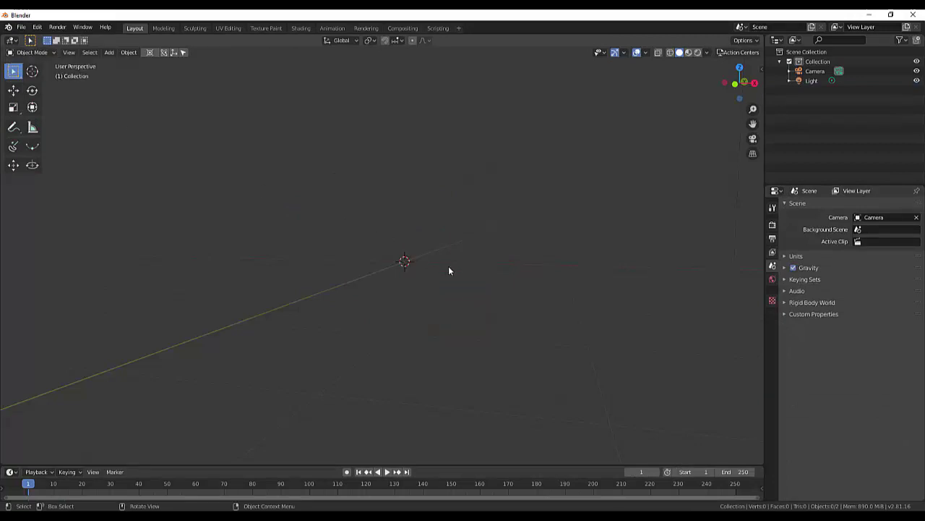
Snap the cursor to world origin and add a UV sphere smoothed by subdivision to ~507,906 vertices.
key(shift+s)
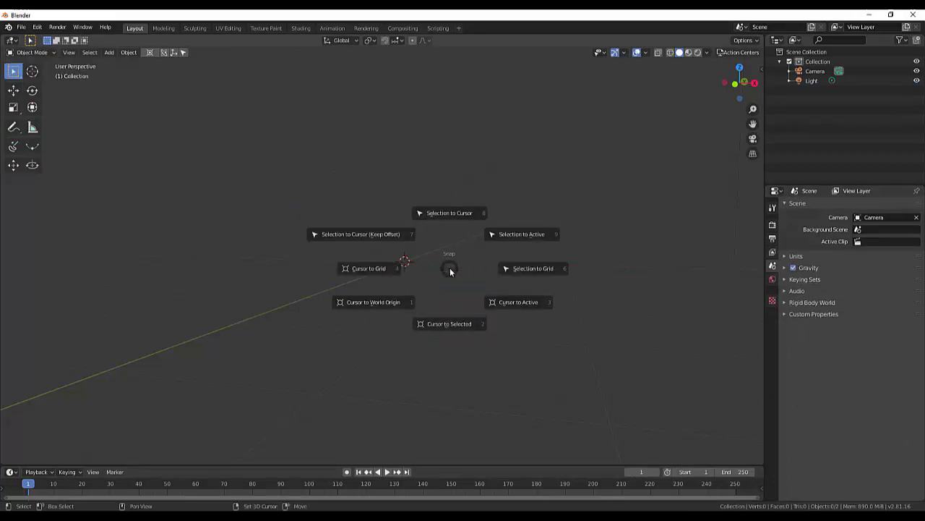
key(shift+a)
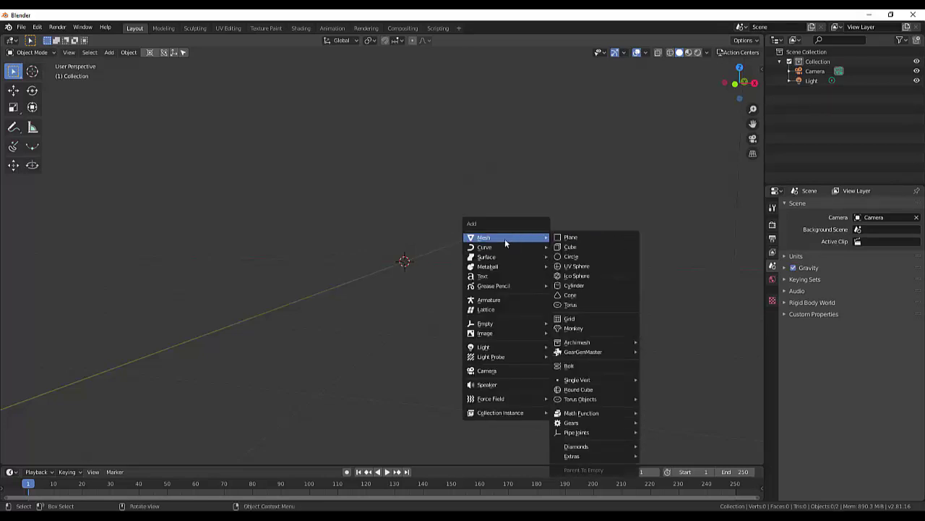
mouse_move(506, 238)
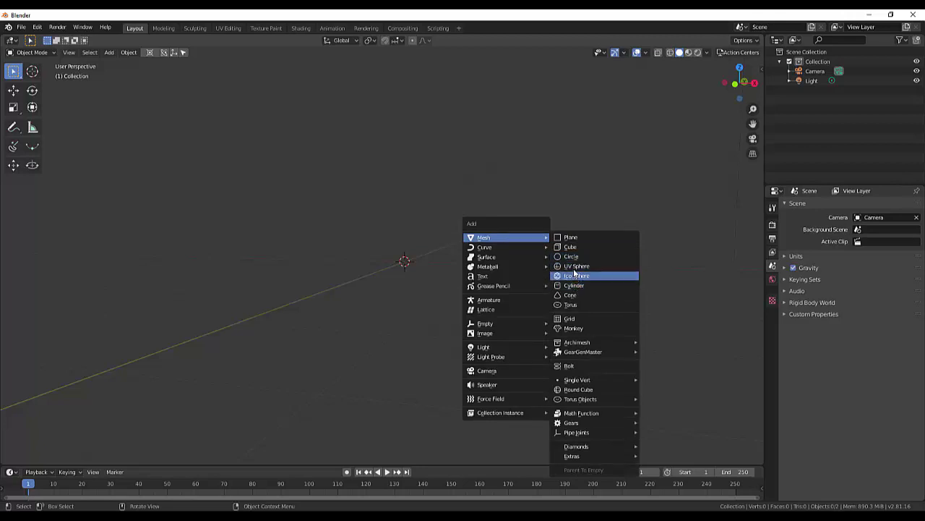
click(575, 266)
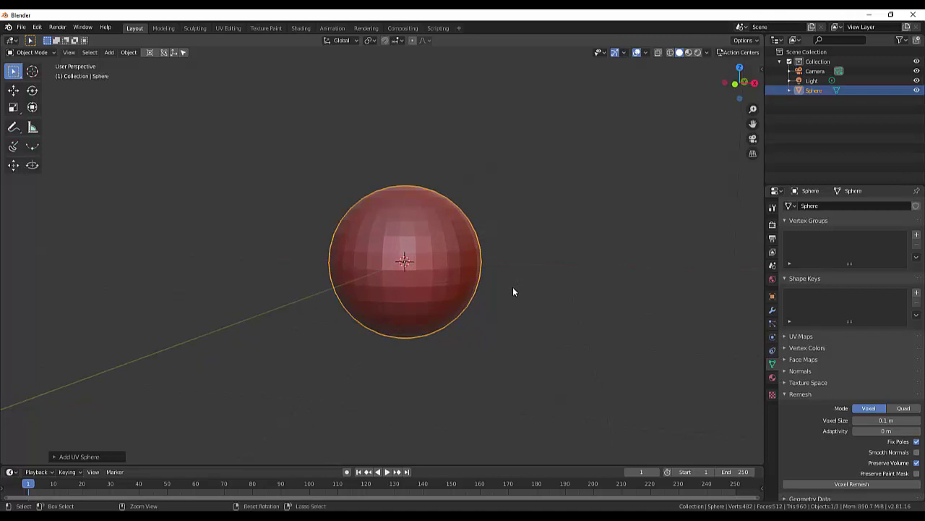
key(ctrl+5)
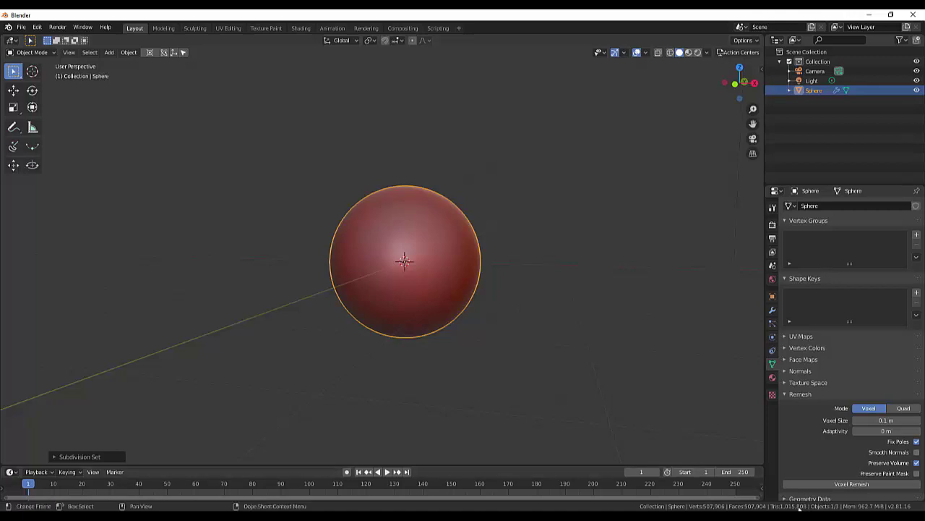
scroll(396, 294, up, 2)
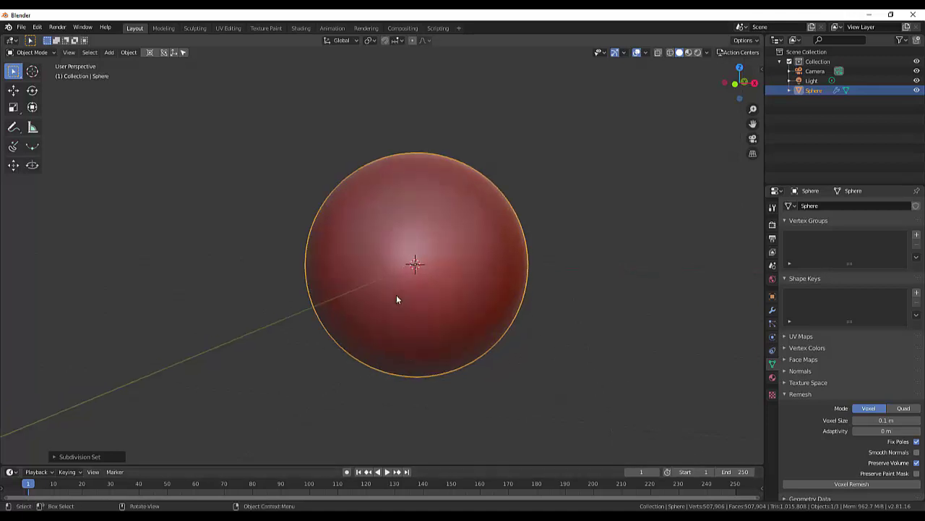
scroll(396, 294, down, 2)
scroll(396, 295, up, 1)
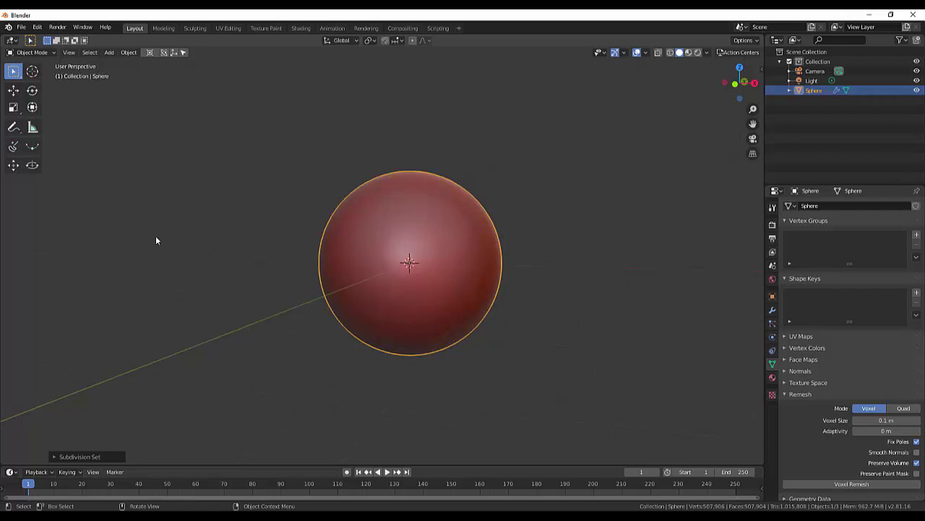
Sculpt the sphere with the Grab brush, pulling two pointed ear bumps up on top.
click(26, 53)
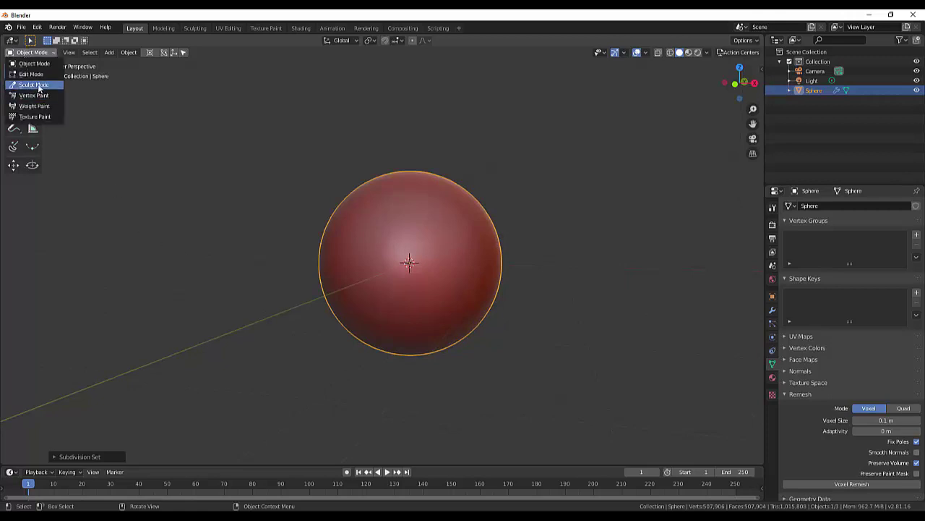
click(39, 86)
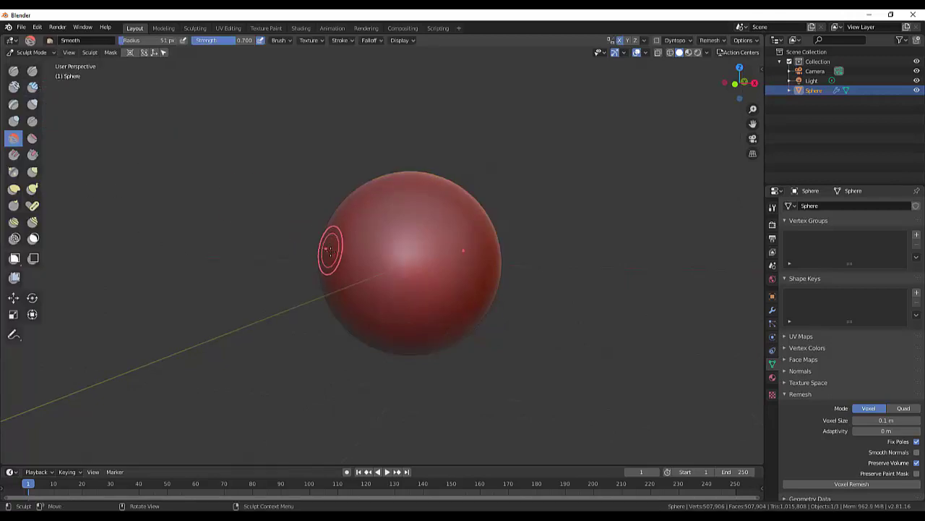
click(33, 173)
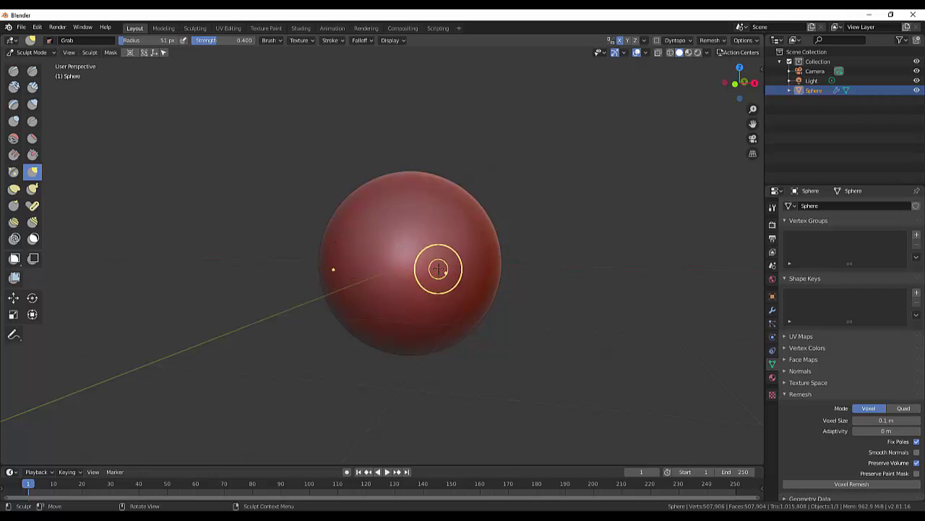
drag(472, 226, 475, 211)
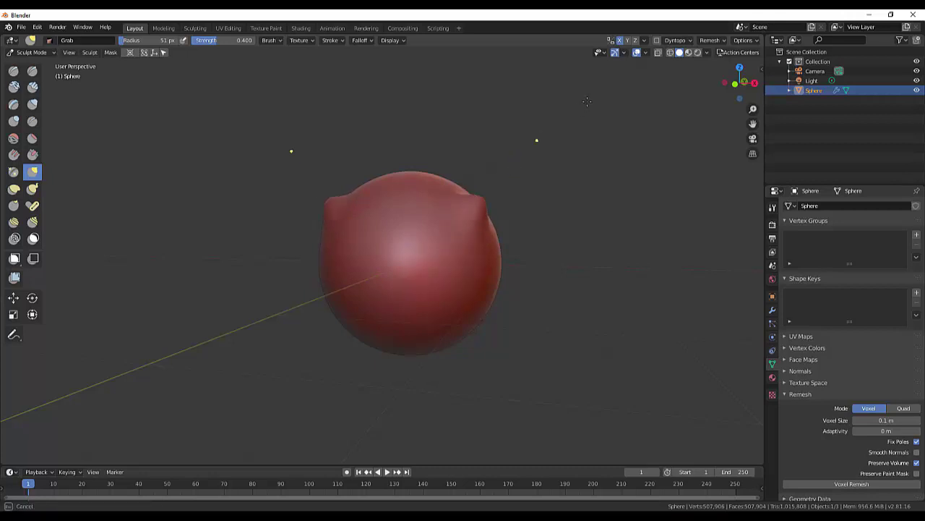
mouse_move(542, 135)
mouse_down()
mouse_move(585, 103)
mouse_move(582, 147)
mouse_up()
middle_drag(614, 190, 568, 196)
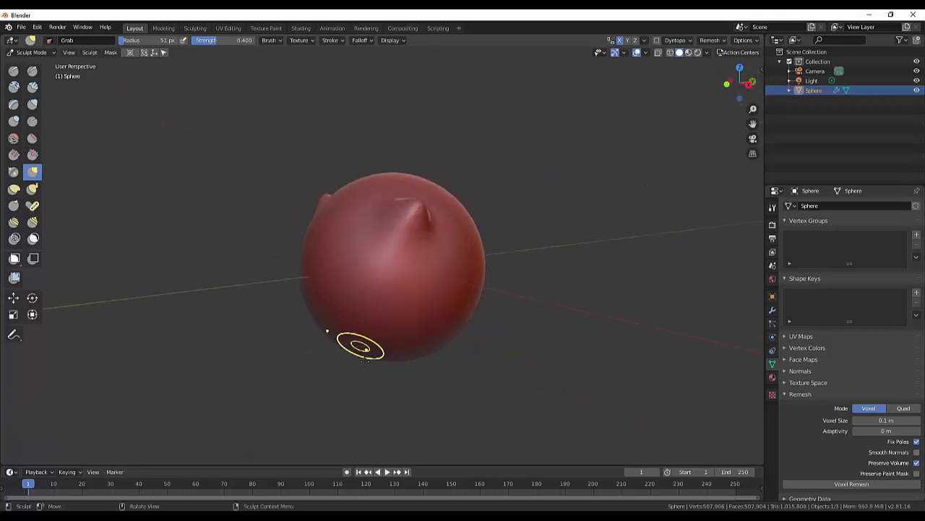
Pull two stubby leg lumps down from the sphere's underside.
drag(365, 360, 361, 377)
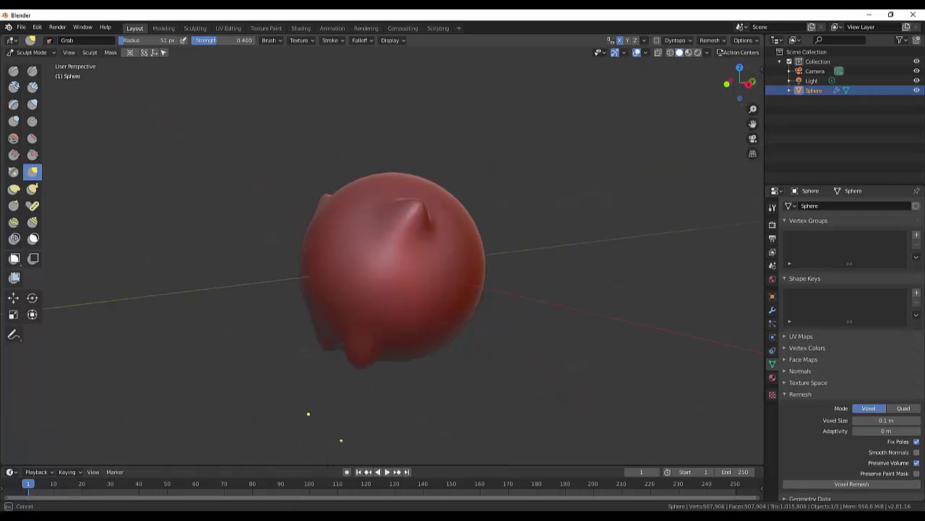
middle_drag(540, 388, 471, 360)
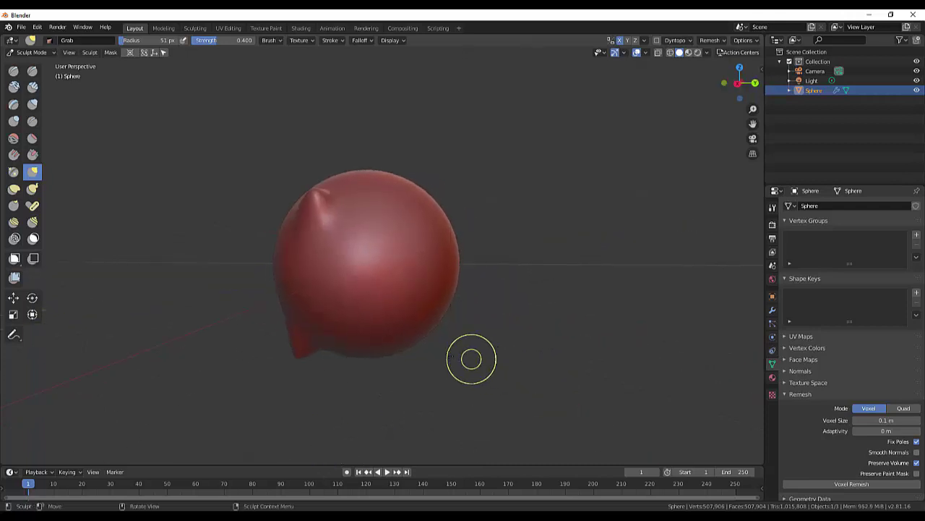
drag(410, 333, 422, 360)
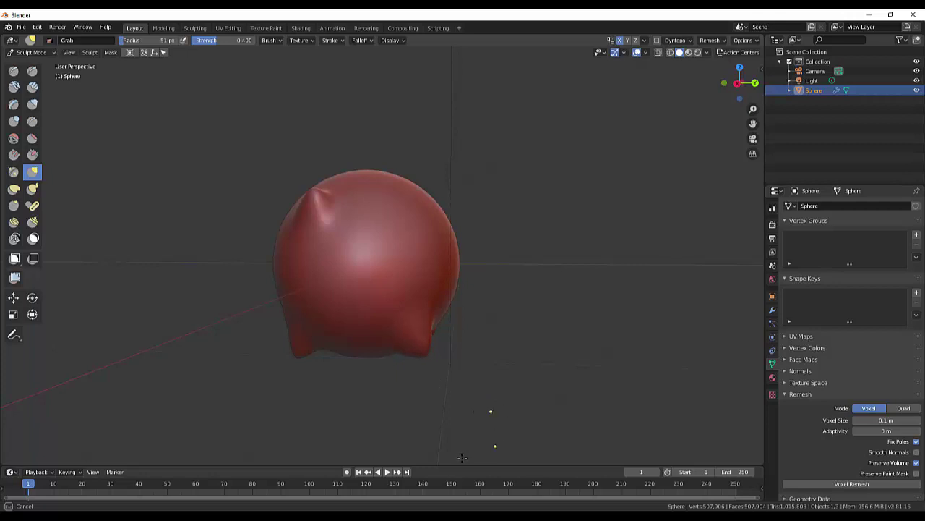
drag(473, 472, 484, 422)
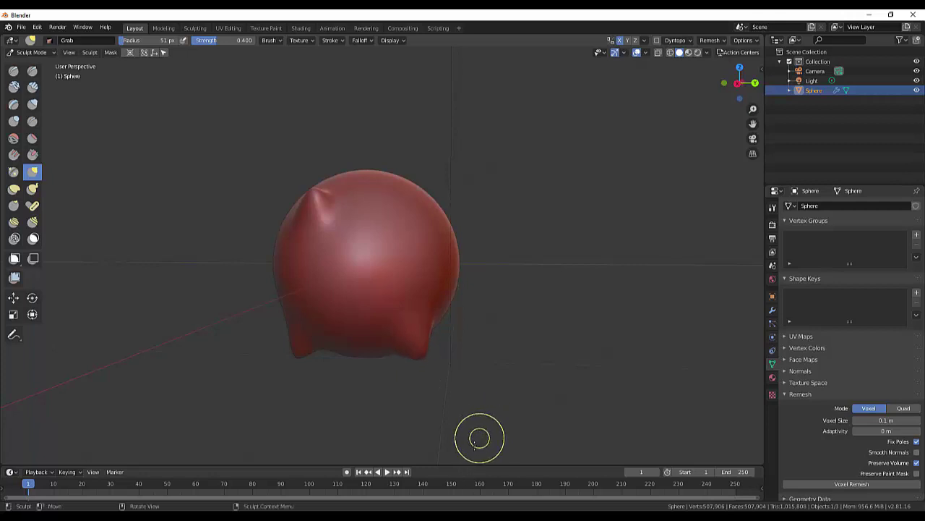
middle_drag(483, 379, 584, 386)
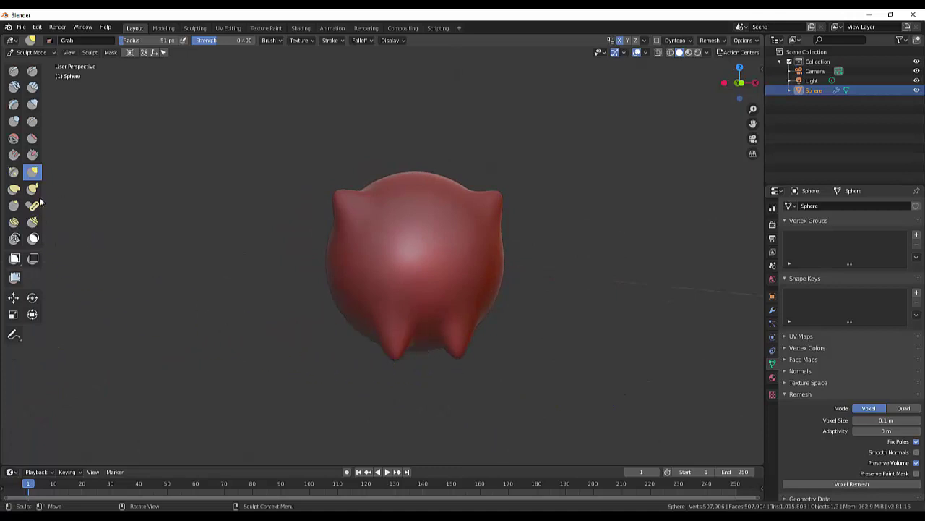
Stretch the lower-left leg into a longer point with the Elastic Deform brush.
click(14, 189)
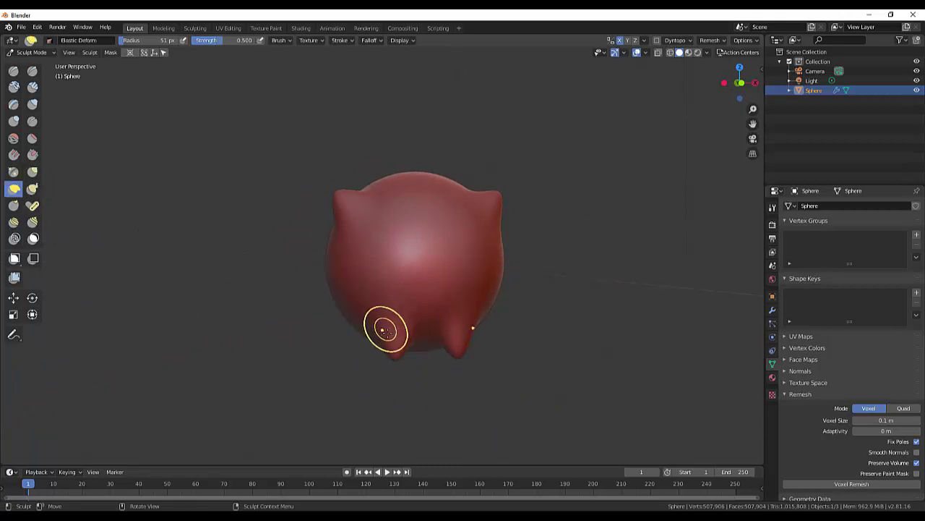
drag(391, 344, 381, 349)
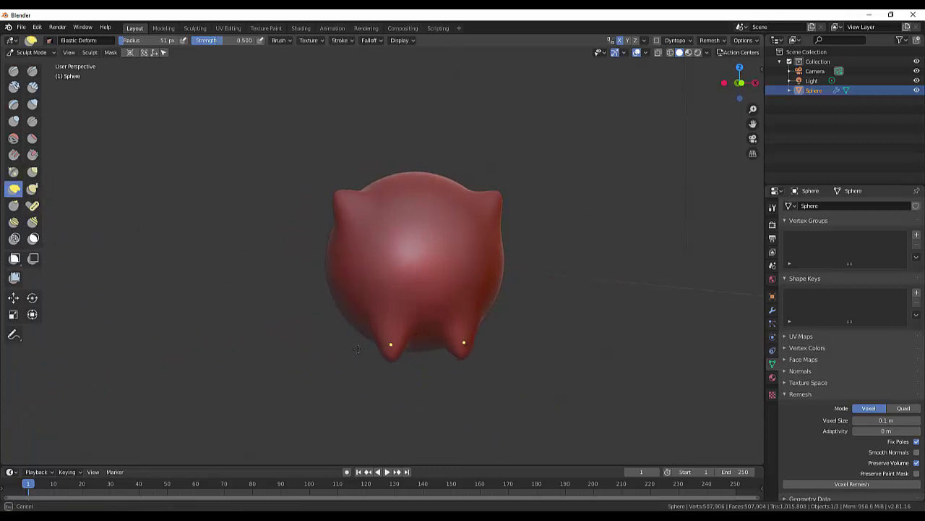
drag(323, 344, 289, 341)
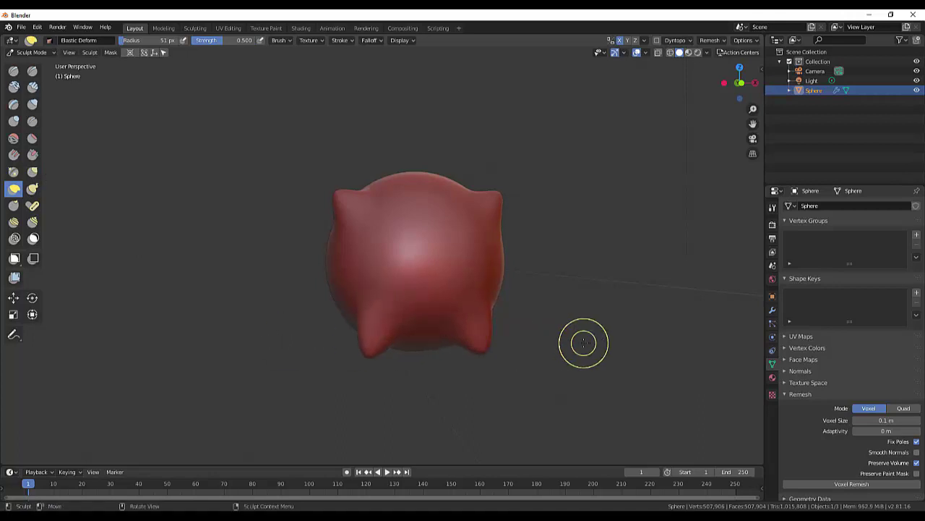
mouse_move(585, 335)
middle_down()
mouse_move(714, 339)
mouse_move(547, 354)
middle_up()
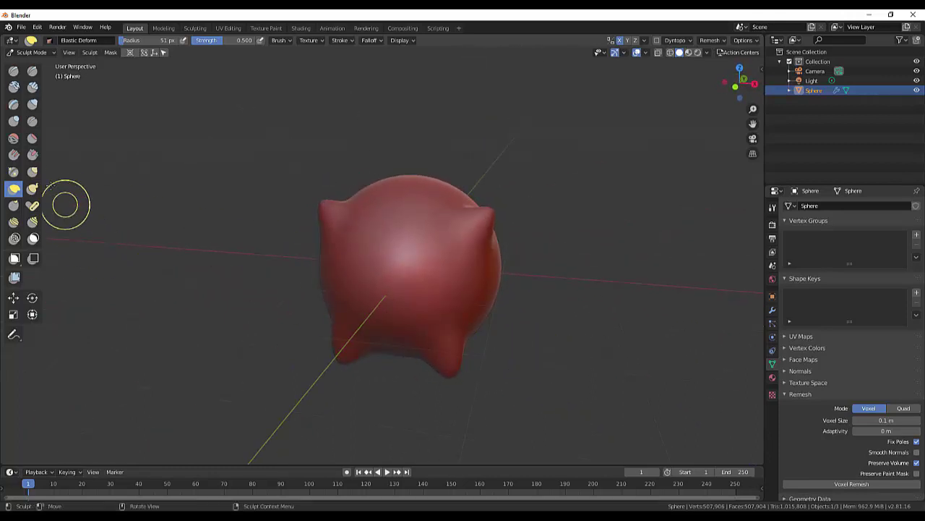
With the Draw brush, enlarge the right ear and raise a snout bump on the face.
click(13, 70)
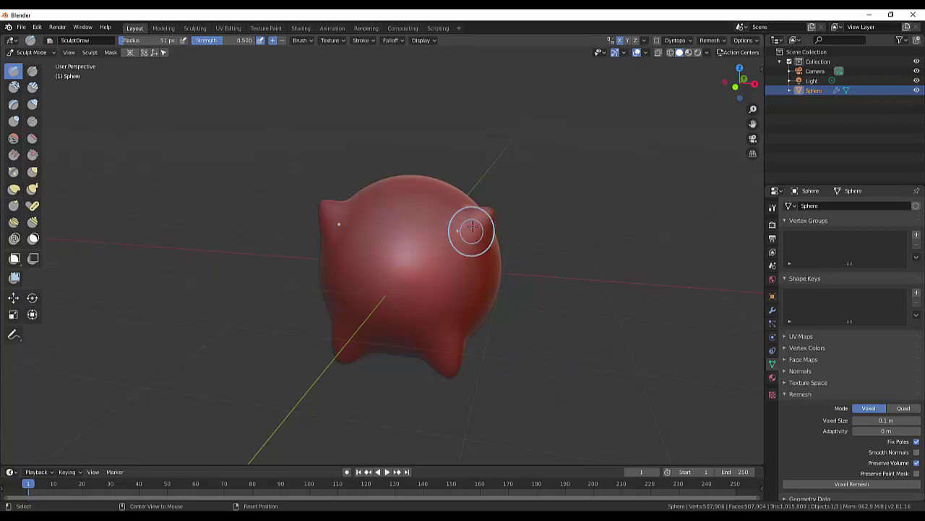
drag(470, 232, 454, 231)
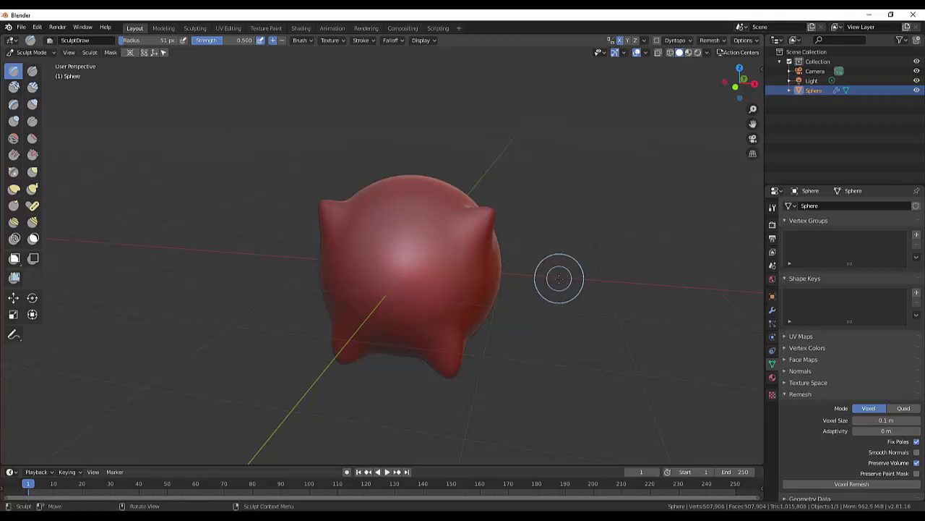
mouse_move(557, 277)
middle_down()
mouse_move(524, 310)
mouse_move(535, 293)
middle_up()
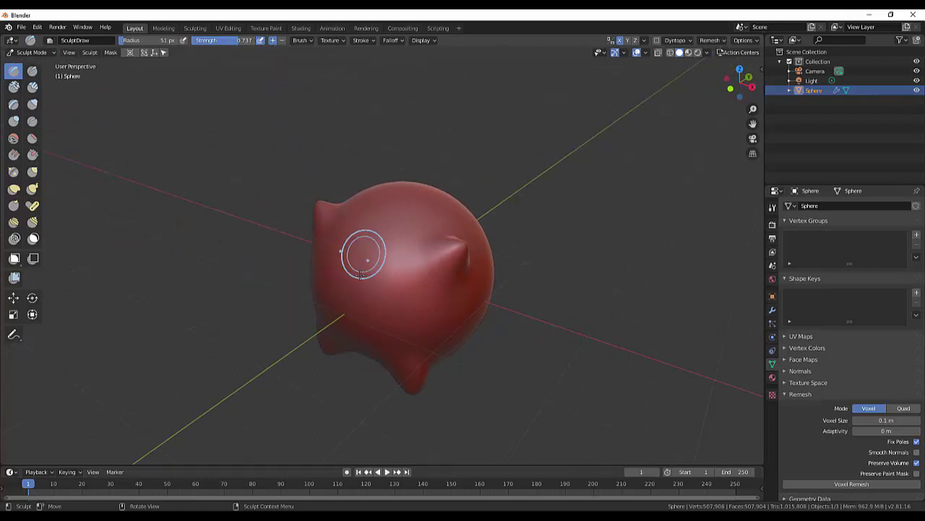
mouse_move(355, 293)
mouse_down()
mouse_move(346, 288)
mouse_move(346, 297)
mouse_up()
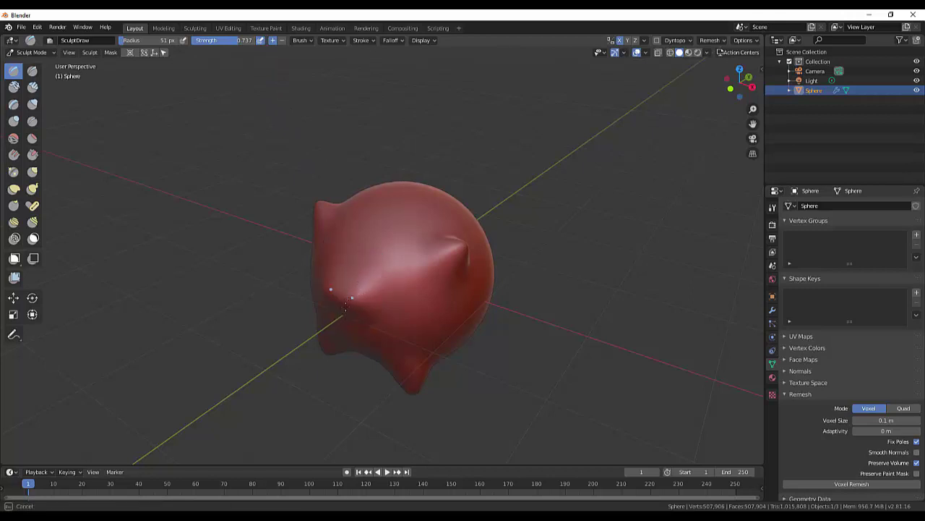
middle_drag(345, 304, 397, 296)
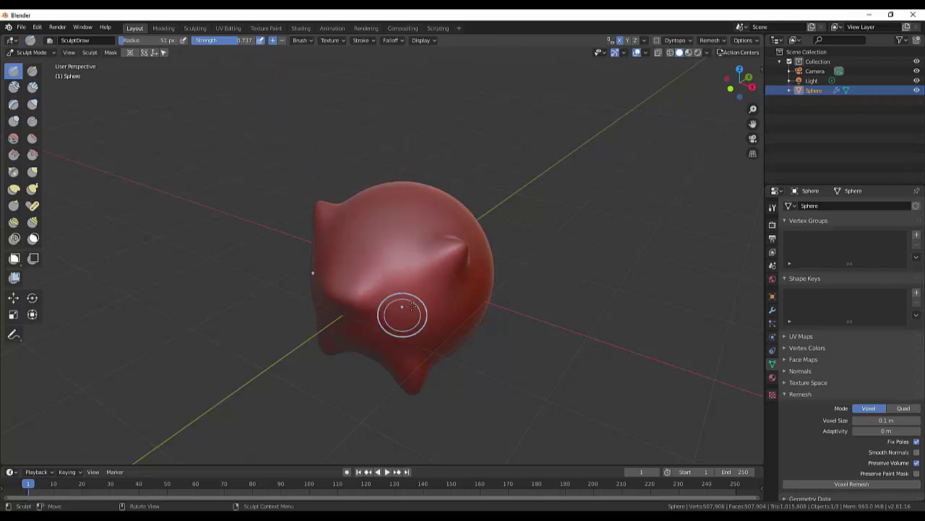
Round out the pig's snout with Blob brush strokes.
click(14, 121)
drag(395, 302, 420, 301)
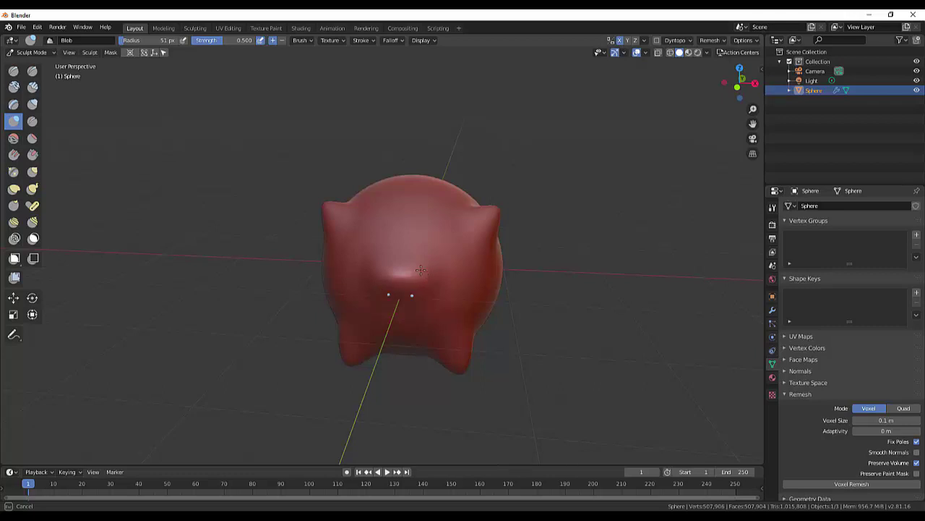
drag(404, 277, 402, 304)
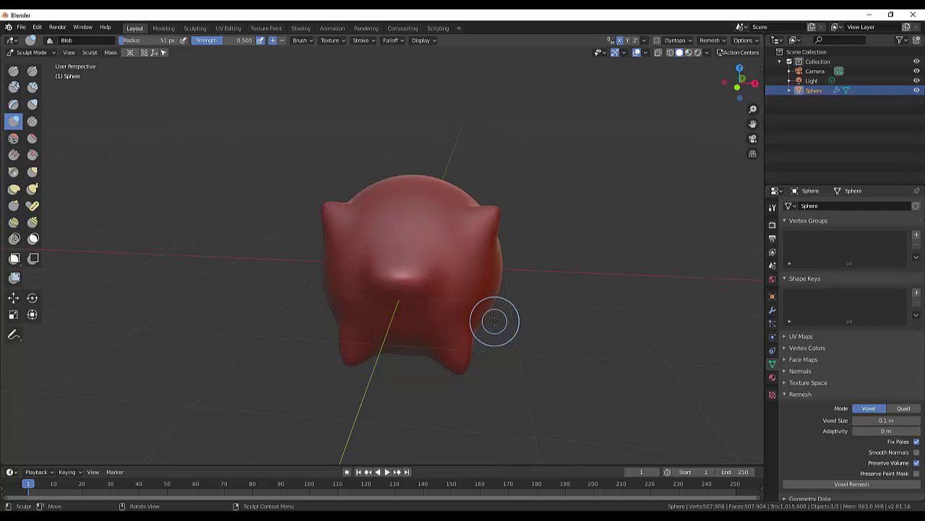
Apply the Subdivision modifier, then add more volume to the snout with the Blob brush.
click(772, 310)
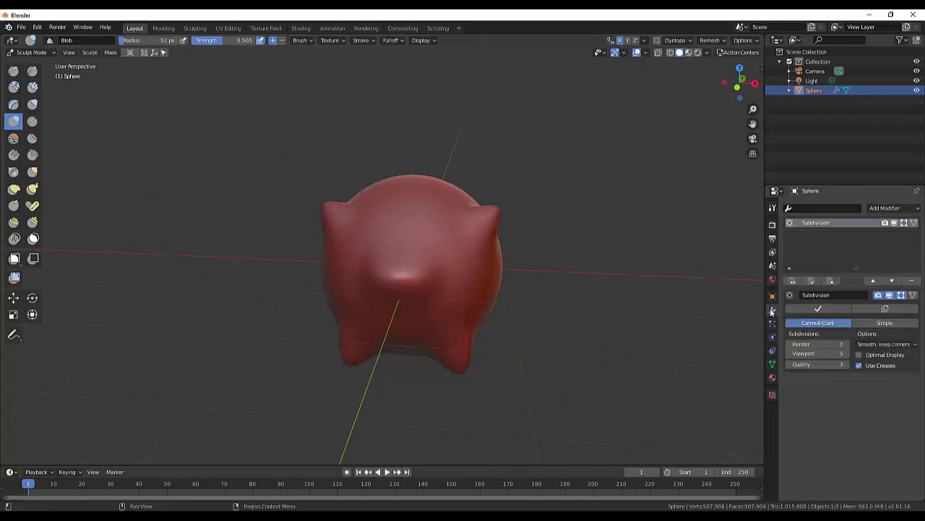
click(817, 311)
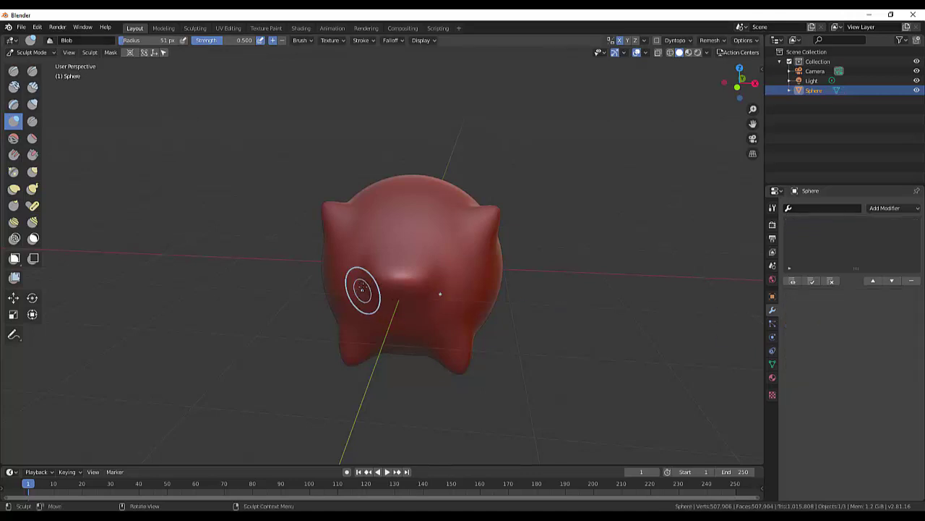
mouse_move(381, 291)
mouse_down()
mouse_move(391, 301)
mouse_move(418, 293)
mouse_up()
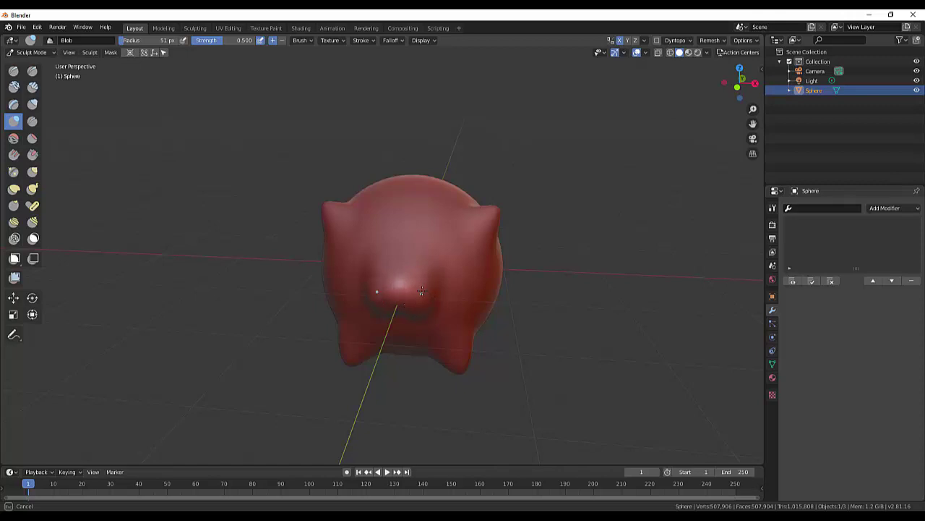
drag(417, 282, 418, 284)
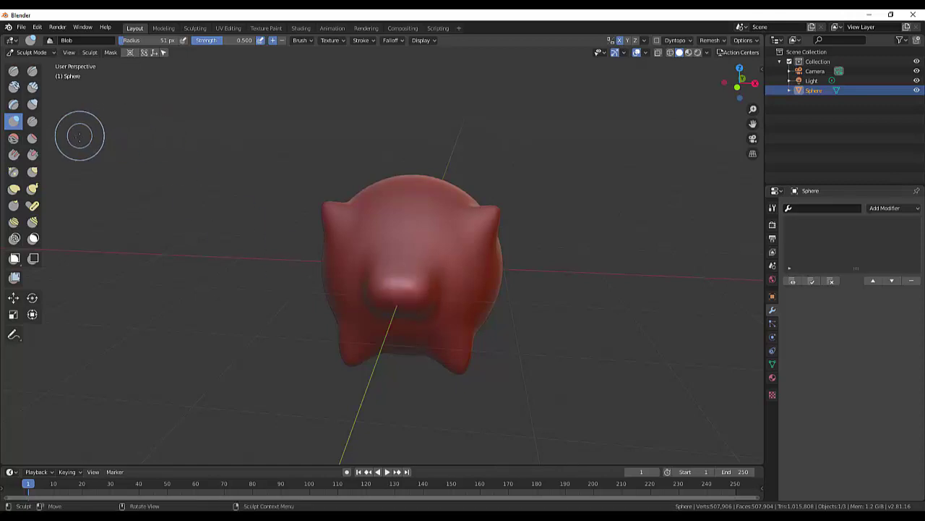
Pull the snout further out from the face with the Grab brush.
click(32, 171)
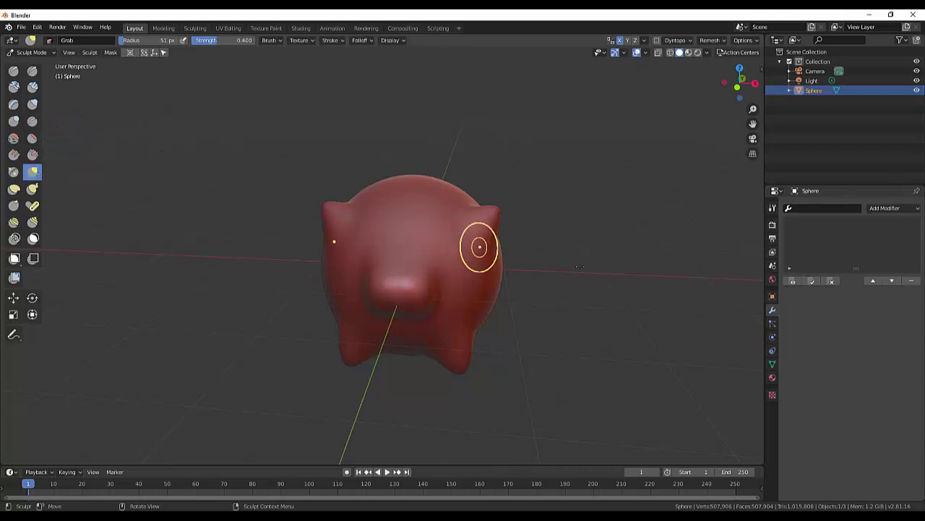
middle_drag(480, 245, 447, 282)
drag(300, 266, 296, 259)
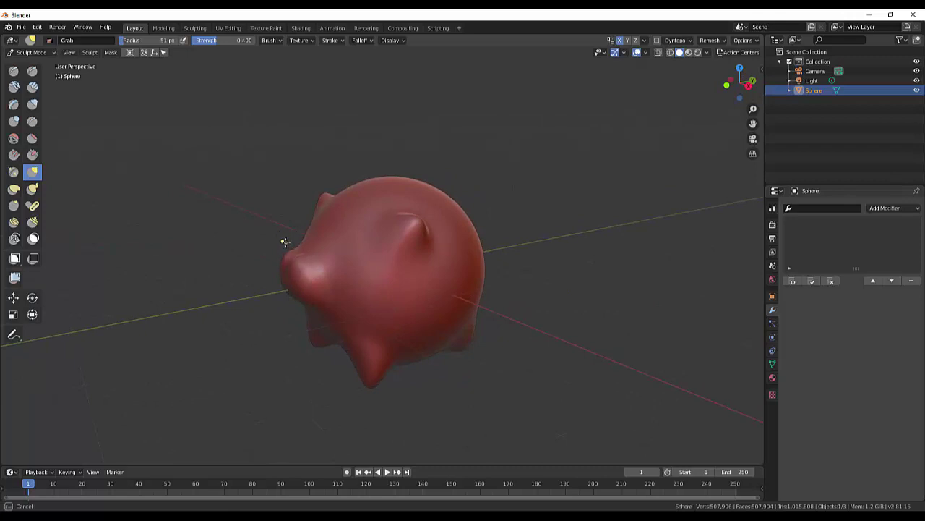
middle_drag(298, 267, 513, 308)
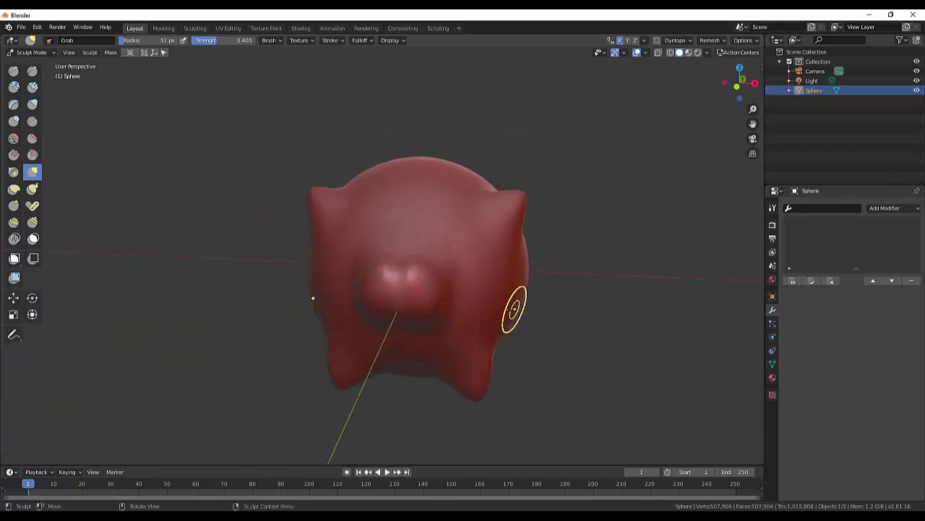
Try sculpting eye bumps above the snout with the Draw brush, then undo them.
click(14, 70)
drag(459, 238, 457, 235)
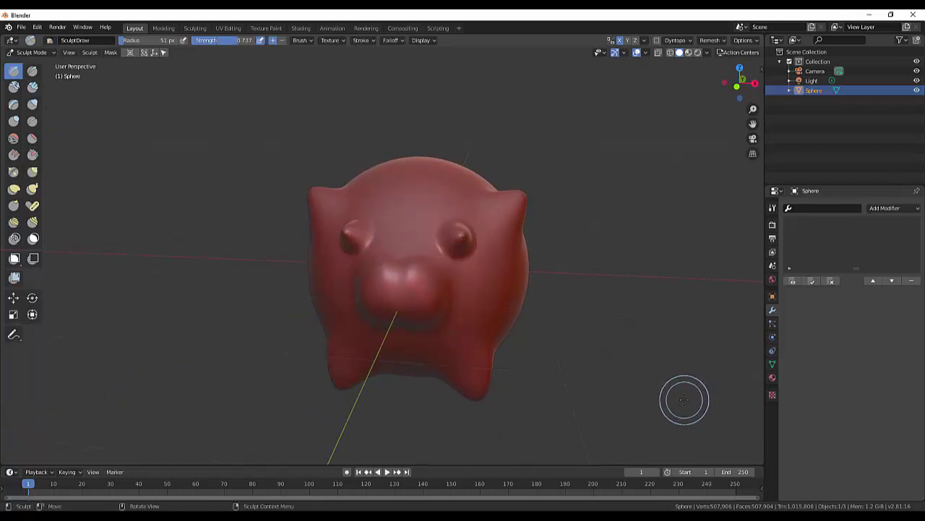
key(ctrl+z)
key(ctrl+z)
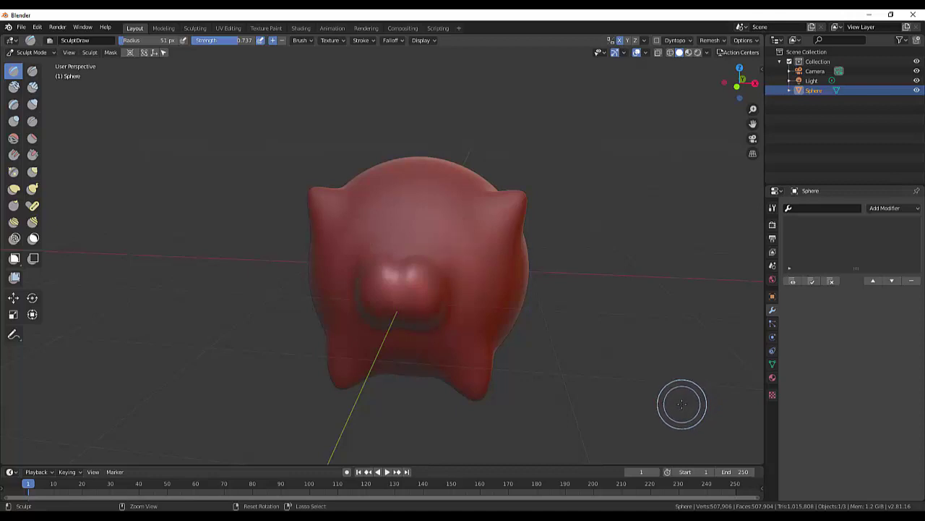
Try carving sharp eye dots with Draw Sharp, then undo the attempt.
click(33, 70)
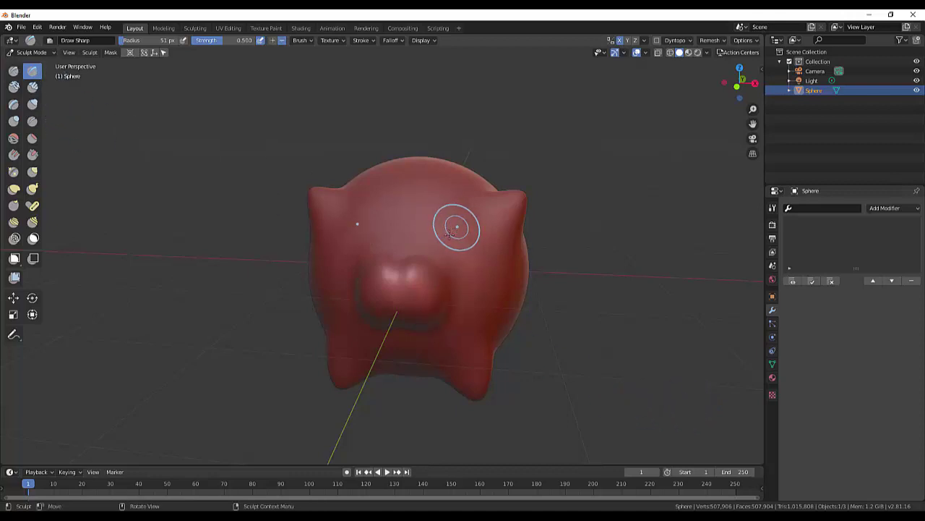
drag(450, 238, 454, 239)
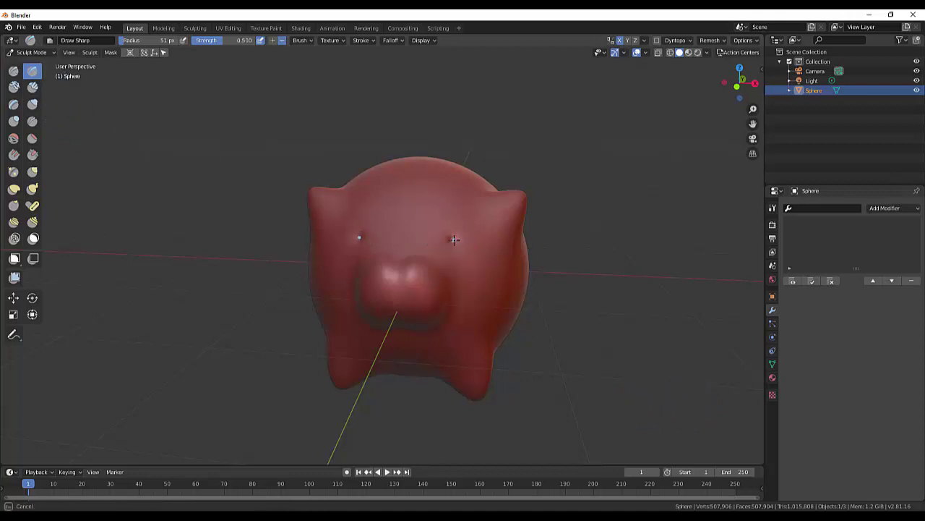
key(ctrl+z)
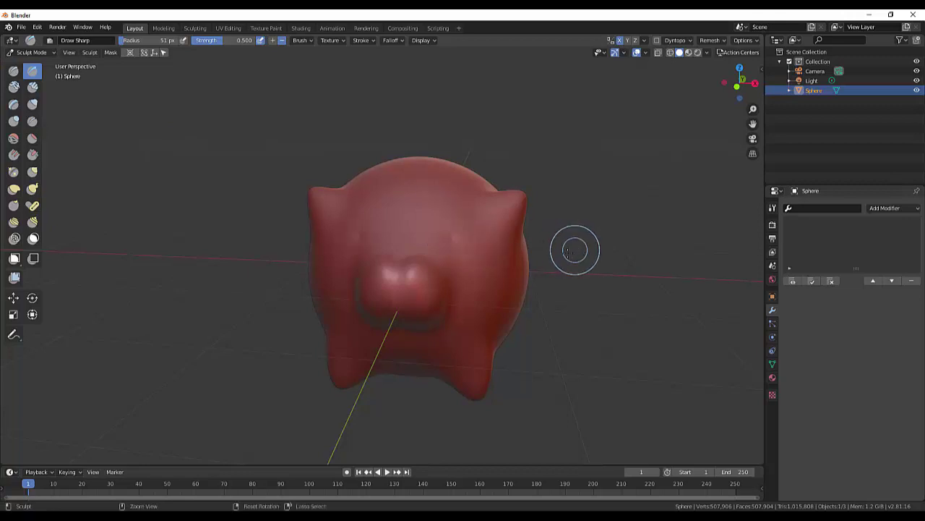
key(ctrl+shift+z)
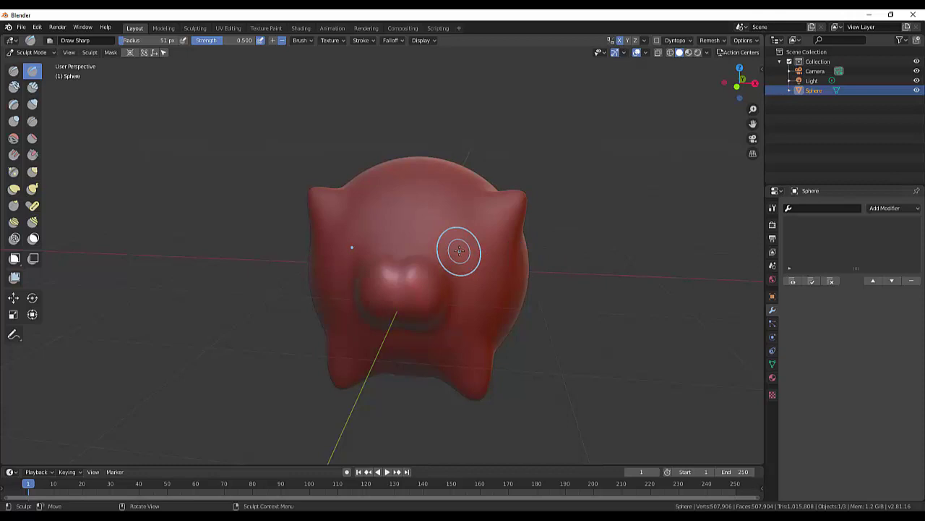
mouse_move(458, 251)
mouse_down()
mouse_move(462, 238)
mouse_move(470, 244)
mouse_up()
key(ctrl+z)
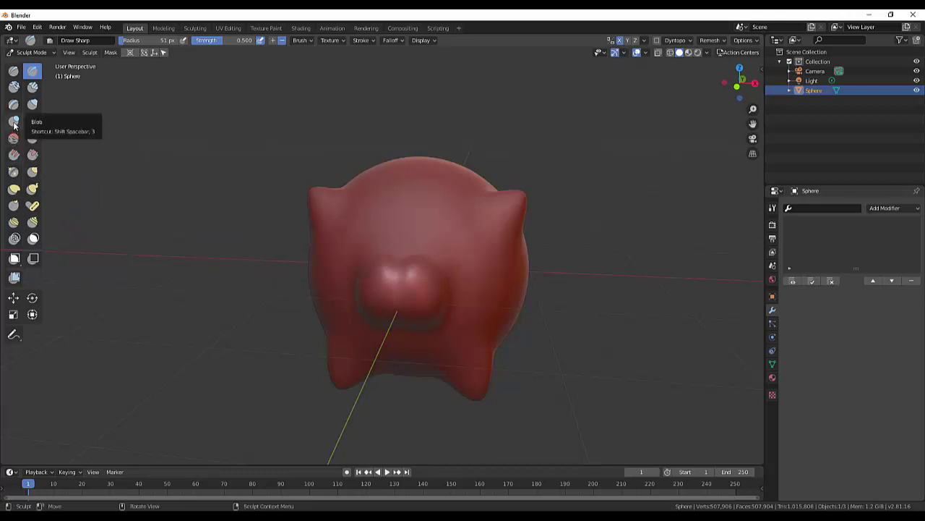
Puff up an eye bump and shape the mouth with Blob, then switch to Draw to resize it.
click(13, 122)
drag(467, 244, 463, 240)
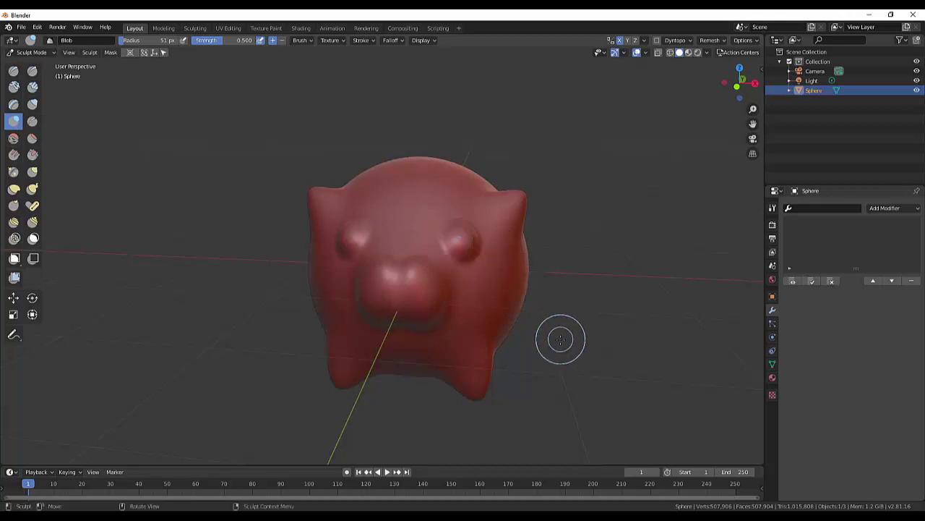
middle_drag(555, 340, 521, 325)
drag(372, 325, 395, 315)
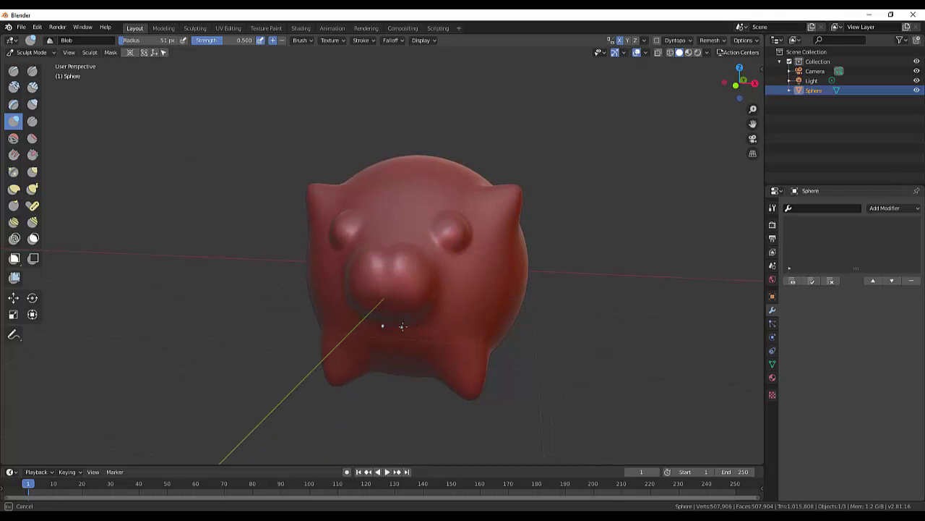
click(16, 71)
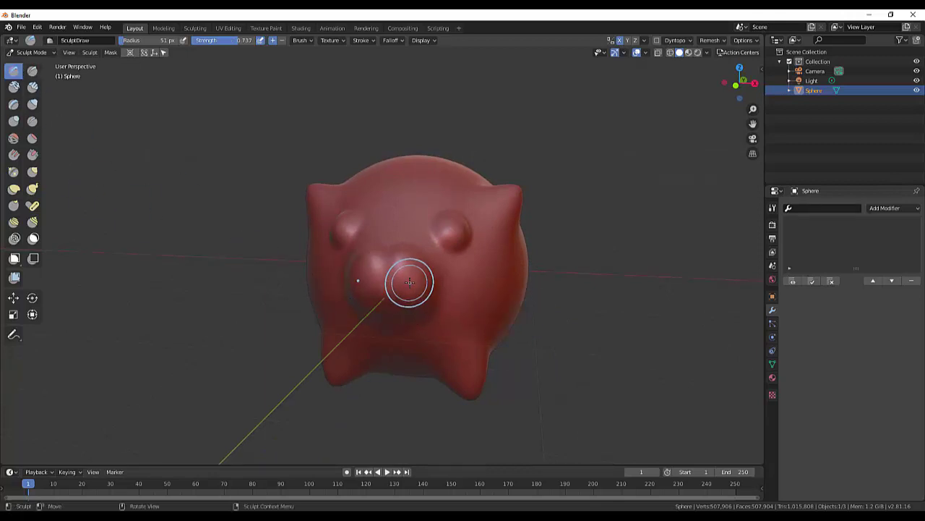
key(f)
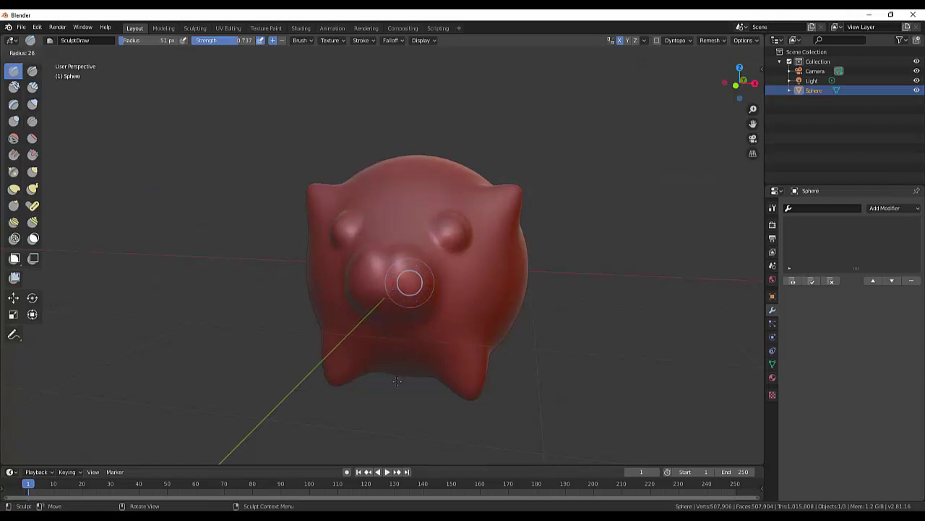
At a 25 px Draw radius, press mirrored nostrils into the snout and touch up the ears.
click(397, 381)
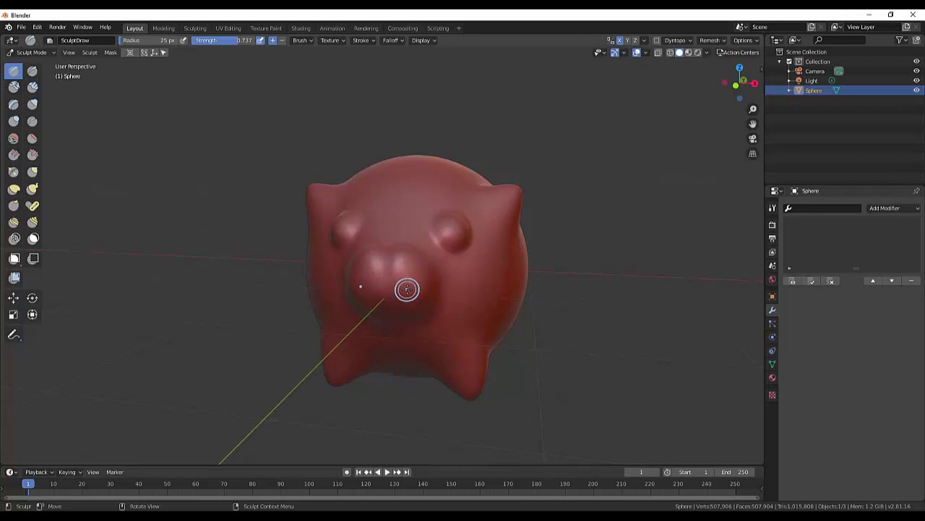
drag(407, 290, 408, 291)
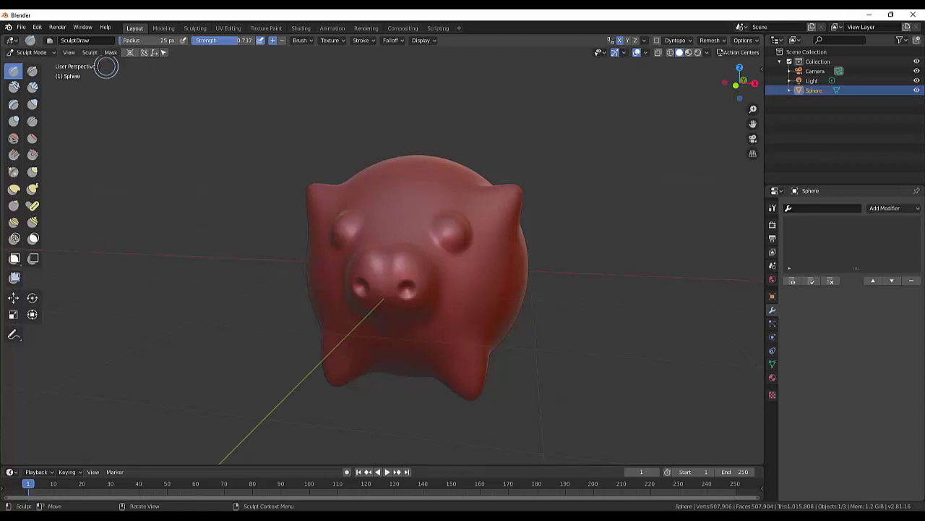
drag(489, 205, 503, 207)
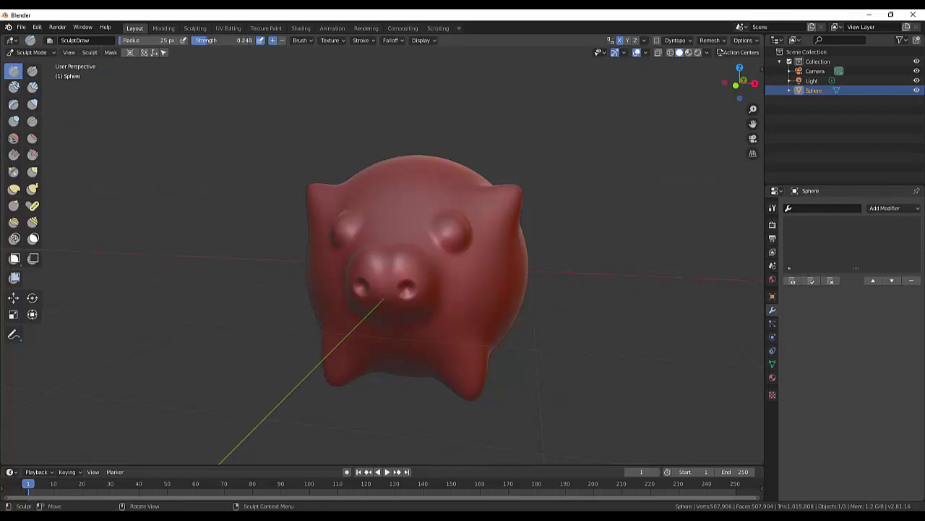
drag(506, 206, 492, 211)
key(alt)
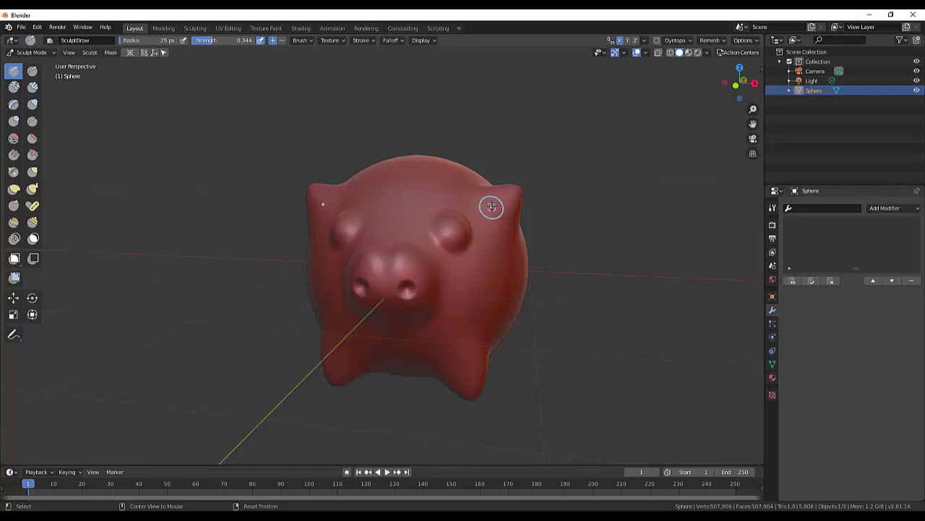
drag(490, 208, 498, 201)
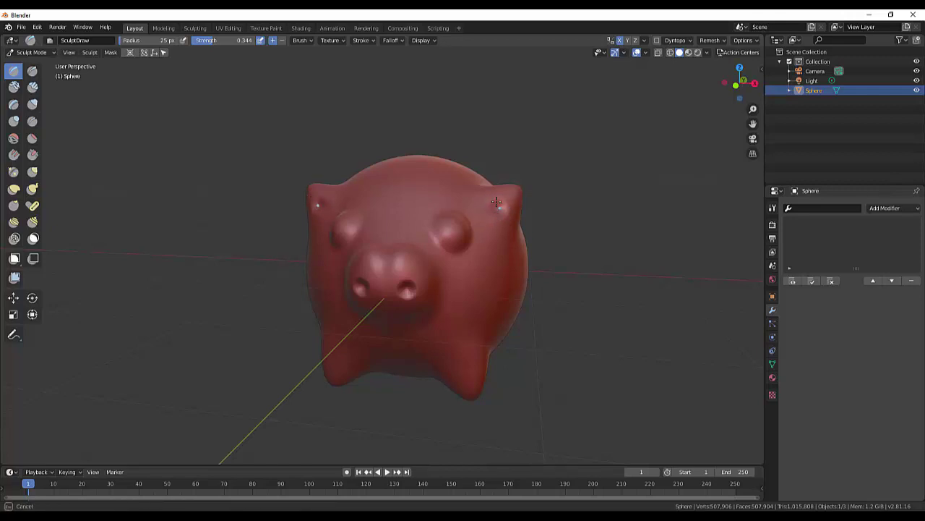
drag(499, 201, 493, 209)
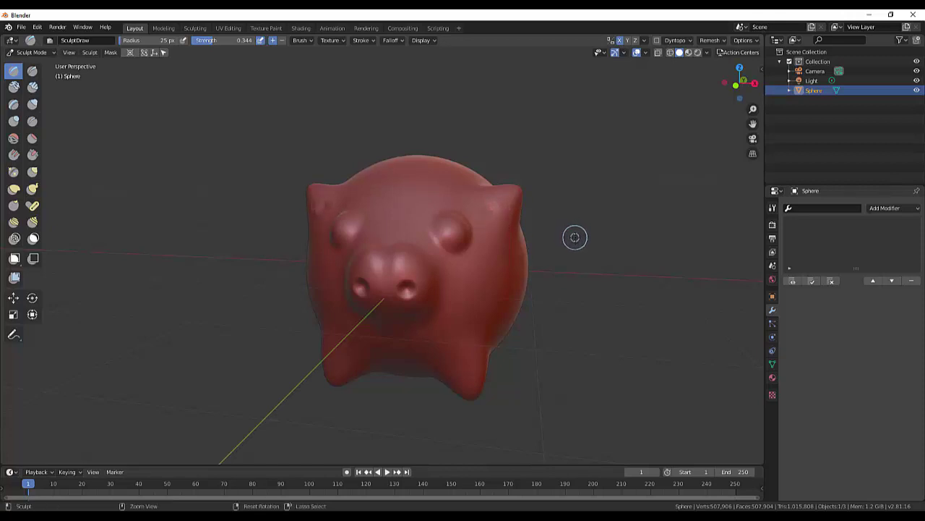
Sculpt over the eye bump, undoing and redoing the eye stroke.
ctrl+drag(329, 189, 346, 230)
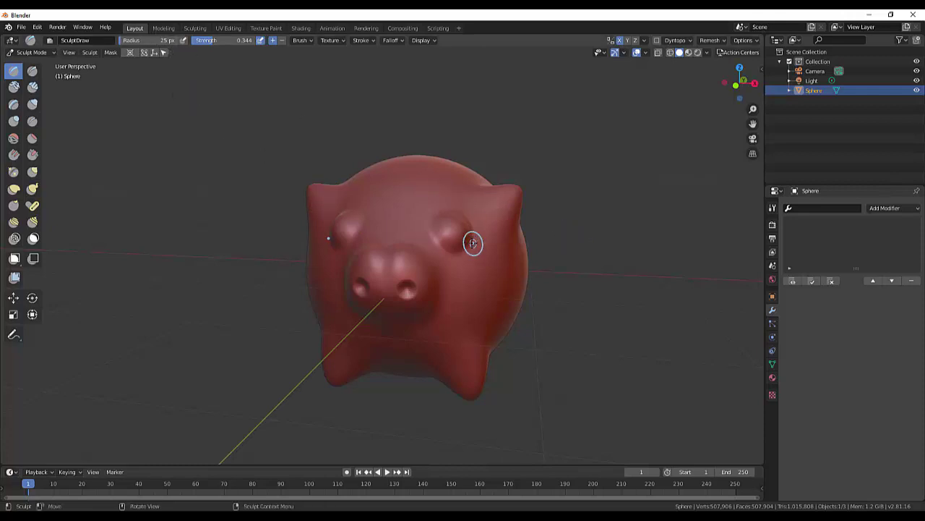
key(ctrl+z)
key(ctrl+shift+z)
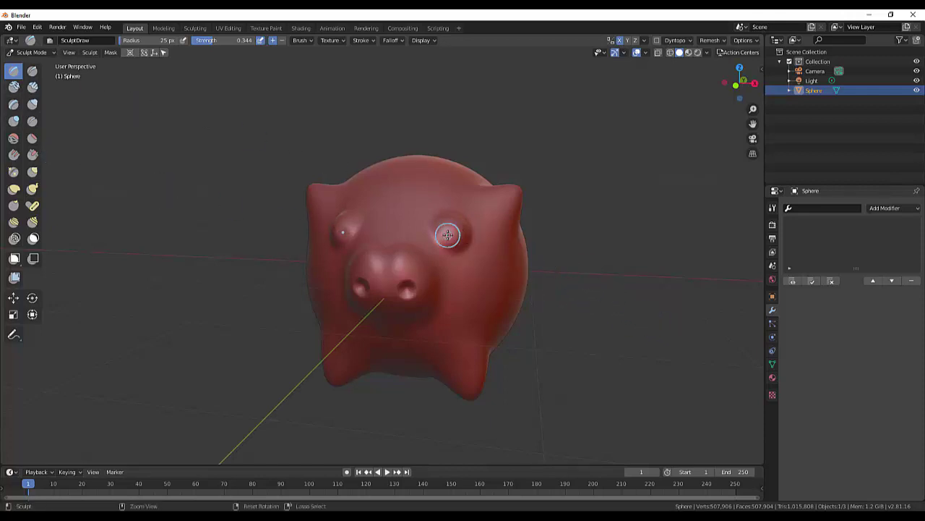
key(ctrl+shift+z)
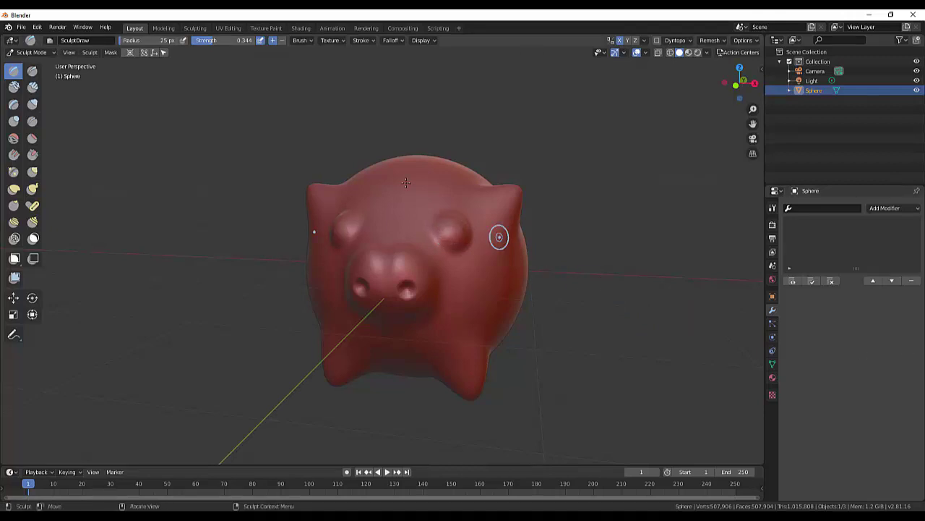
Sharpen the right ear and round out the right eye area with Clay Strips.
click(33, 87)
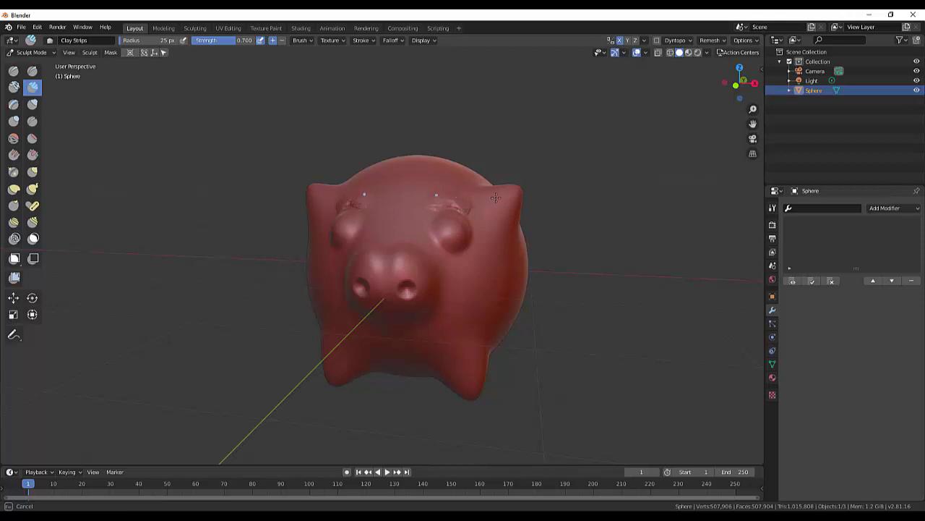
drag(496, 198, 521, 196)
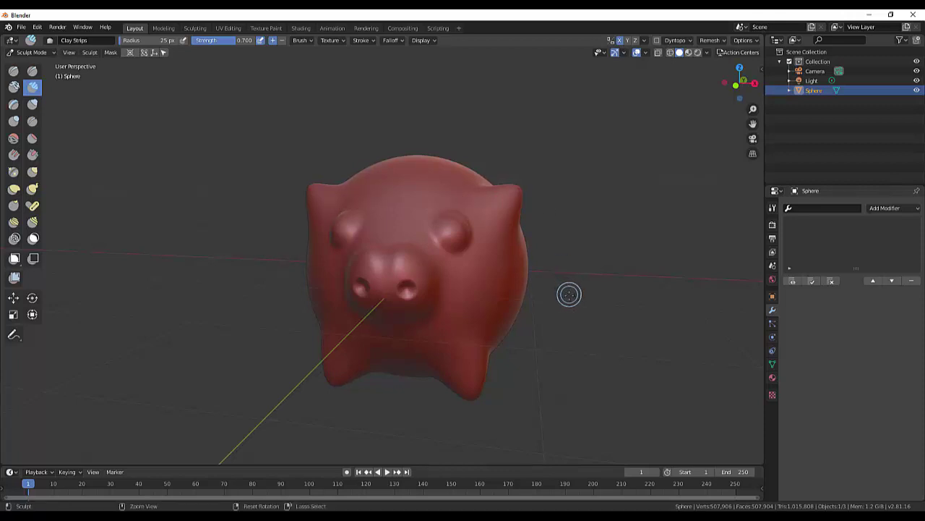
drag(446, 231, 422, 235)
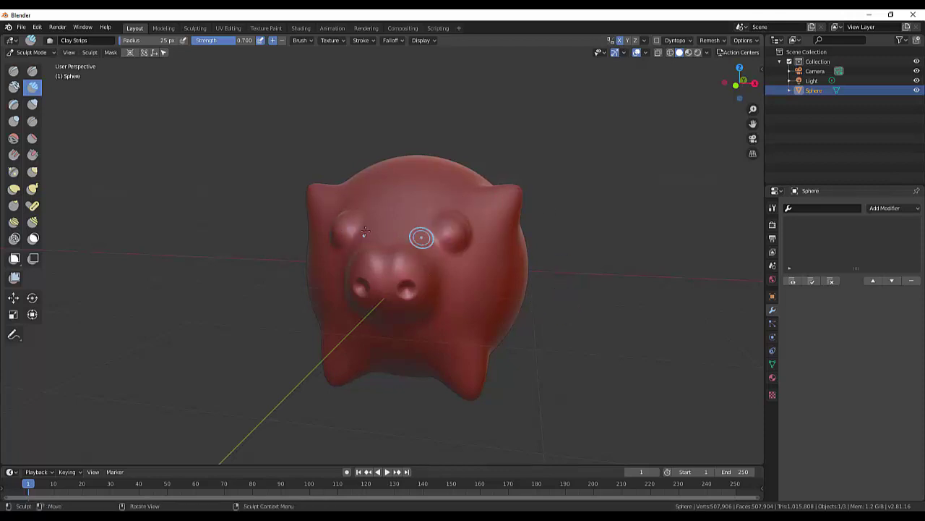
Enlarge the Draw brush radius and raise the pig's right ear further.
click(14, 122)
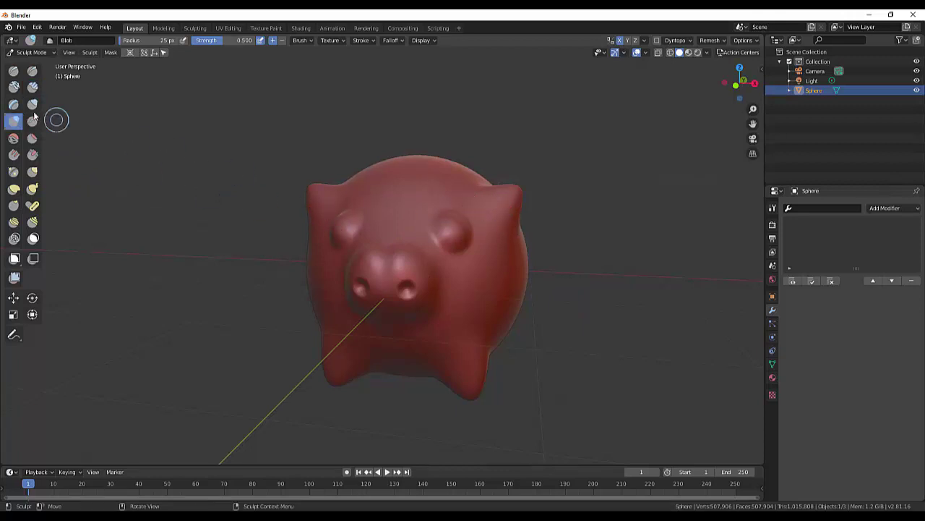
click(13, 71)
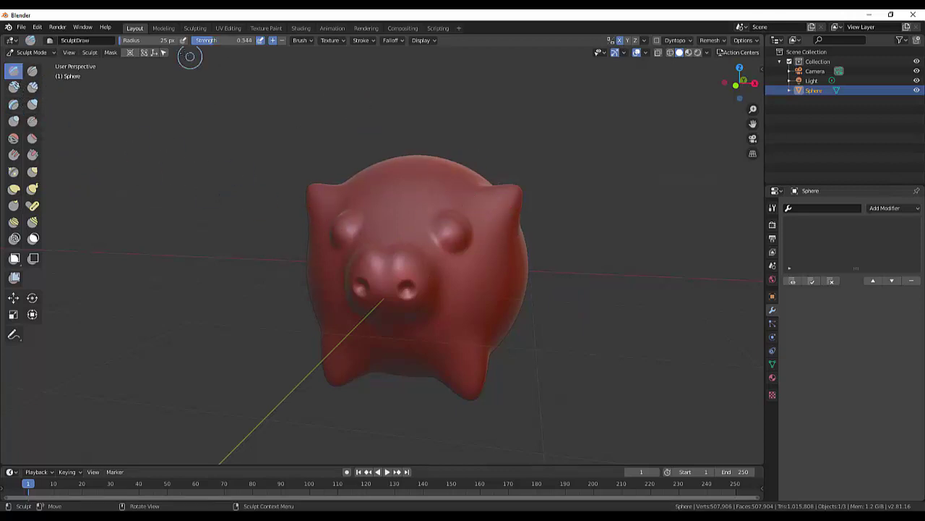
drag(161, 40, 217, 40)
click(492, 203)
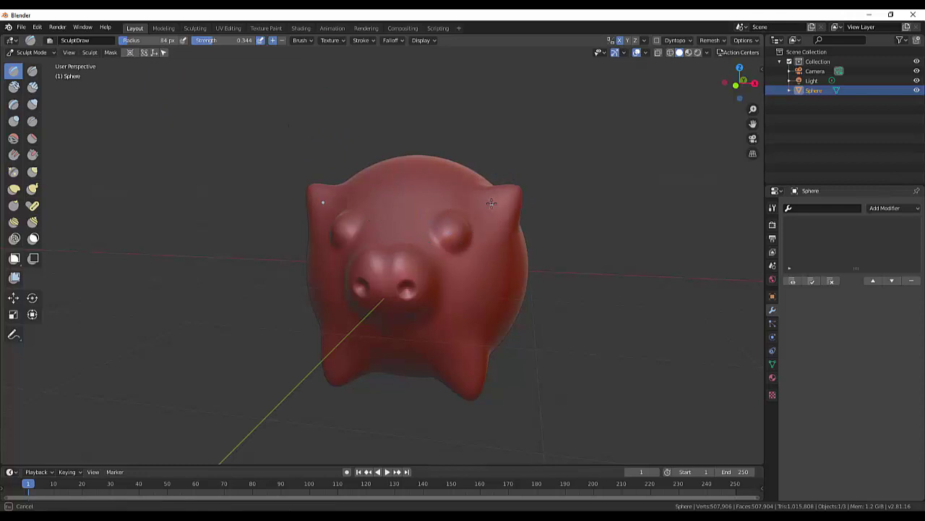
drag(489, 207, 501, 209)
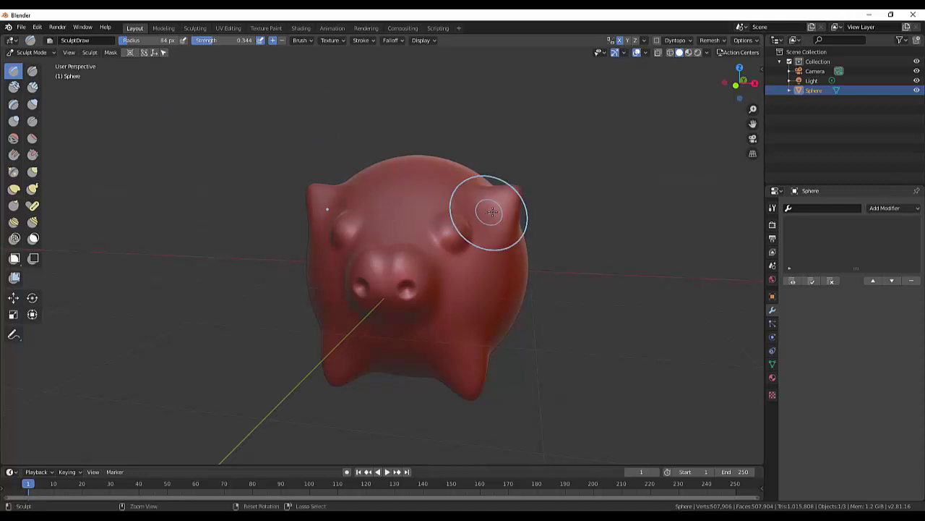
Orbit and zoom around the pig to inspect its side, back and front.
mouse_move(702, 367)
middle_down()
mouse_move(542, 348)
mouse_move(699, 351)
middle_up()
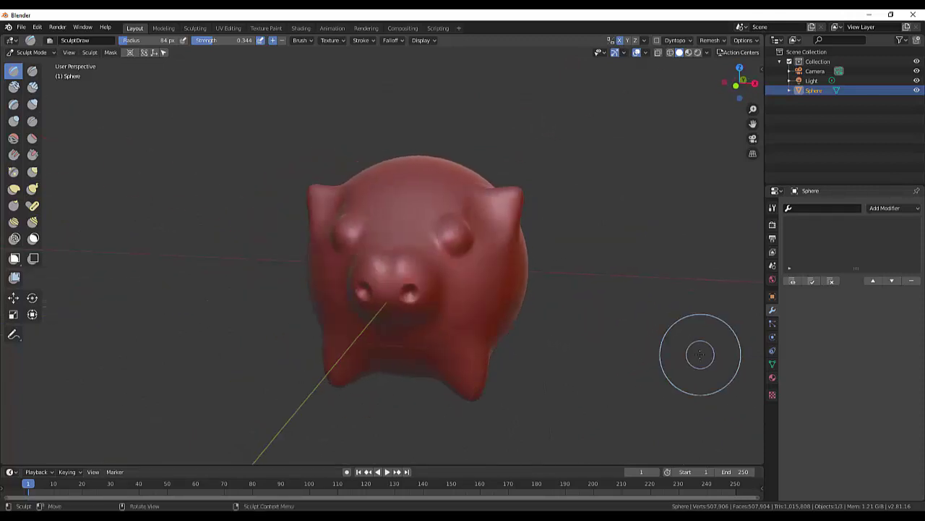
scroll(646, 362, down, 3)
scroll(628, 368, up, 3)
scroll(629, 368, down, 2)
scroll(629, 367, up, 2)
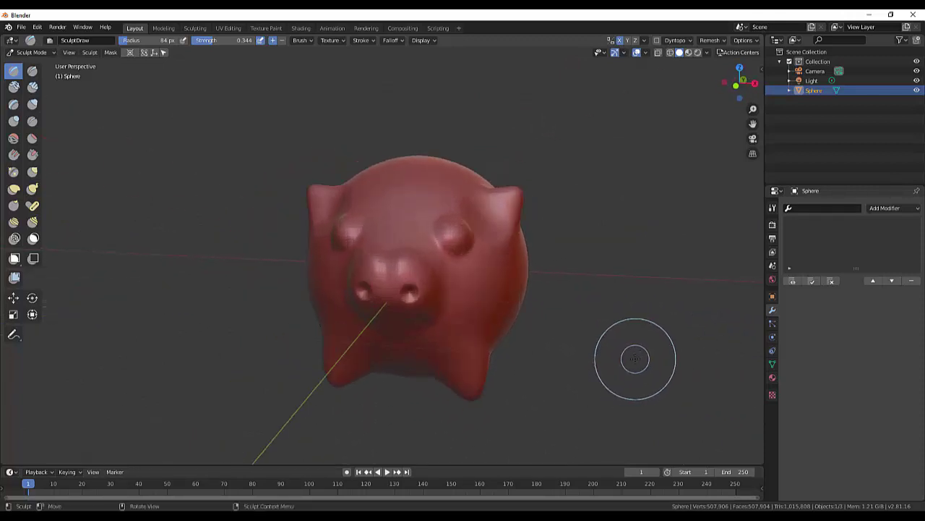
mouse_move(626, 358)
middle_down()
mouse_move(545, 328)
mouse_move(613, 362)
middle_up()
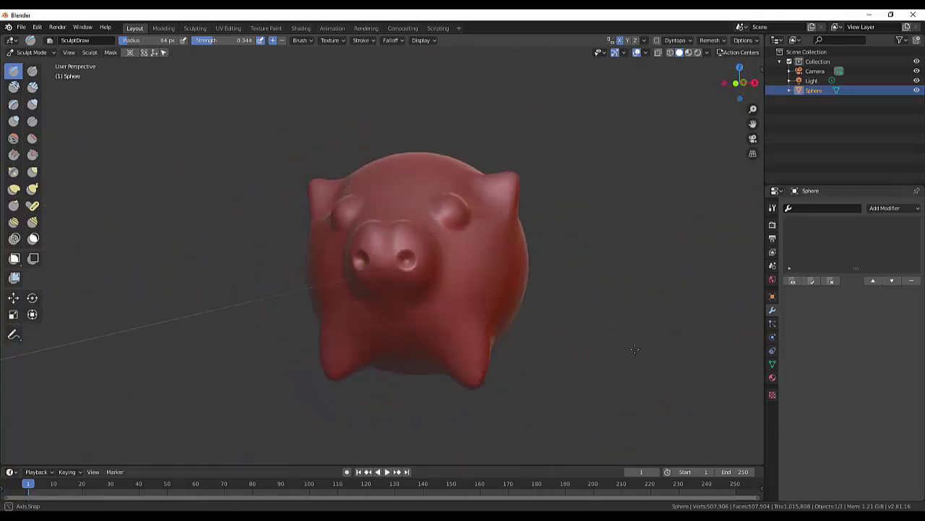
scroll(595, 368, down, 2)
scroll(587, 370, up, 2)
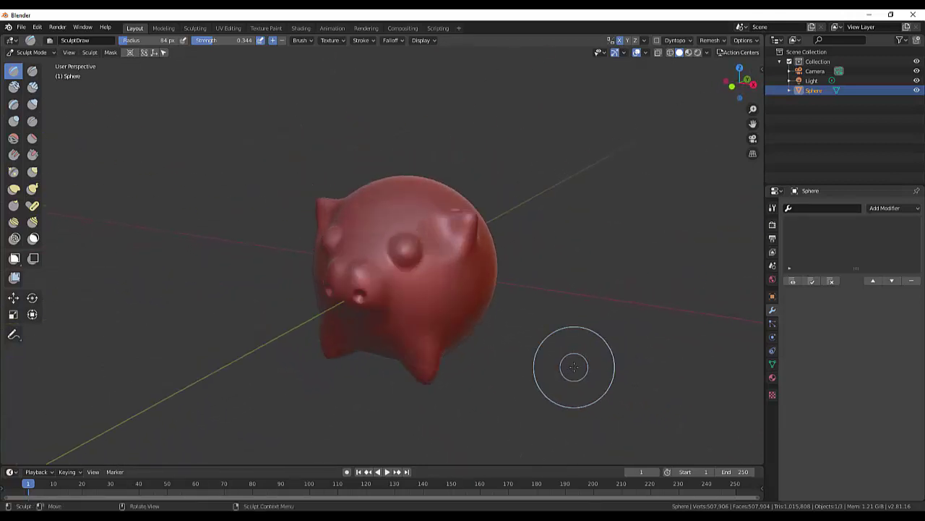
mouse_move(571, 367)
middle_down()
mouse_move(658, 300)
mouse_move(642, 291)
middle_up()
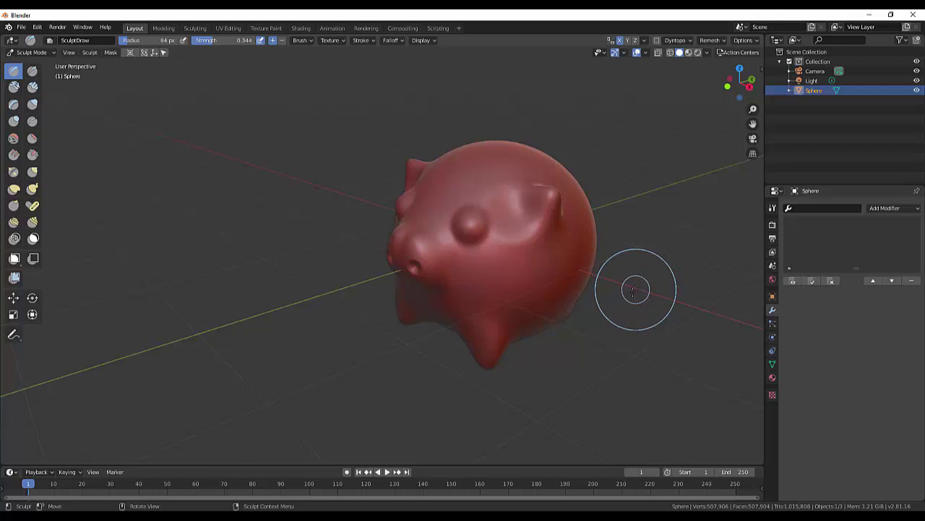
mouse_move(620, 293)
middle_down()
mouse_move(660, 277)
mouse_move(634, 268)
middle_up()
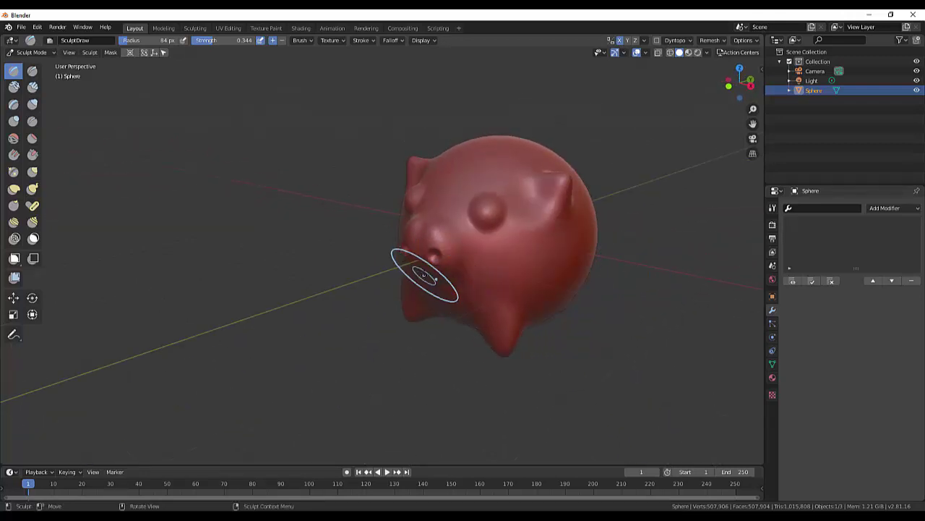
key(b)
key(Escape)
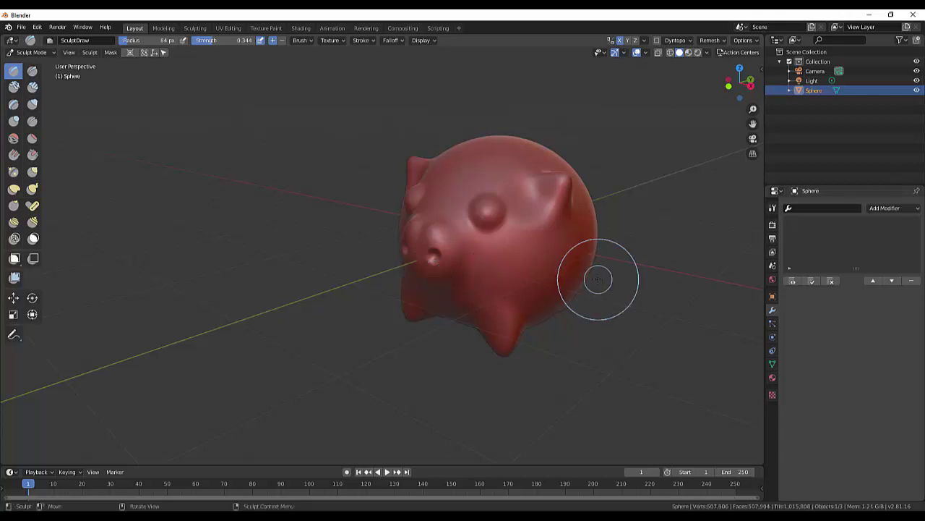
scroll(647, 293, up, 3)
scroll(647, 295, down, 3)
middle_drag(646, 294, 595, 264)
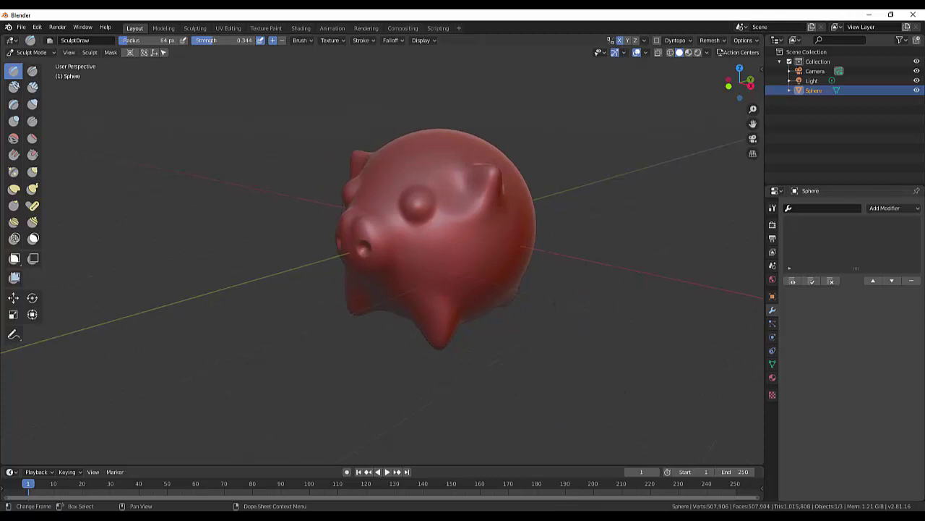
Pull the pig's ear outward with the Grab brush.
click(882, 489)
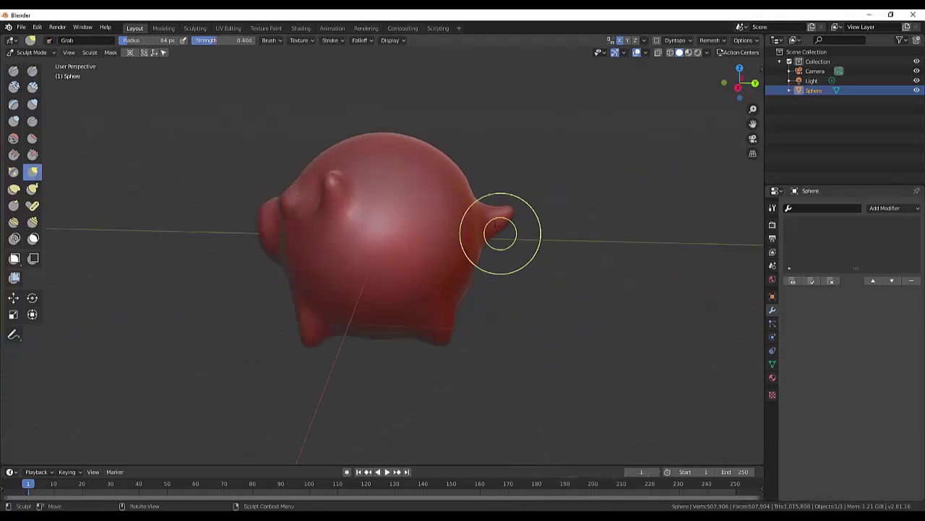
mouse_move(498, 233)
mouse_down()
mouse_move(485, 210)
mouse_move(517, 219)
mouse_up()
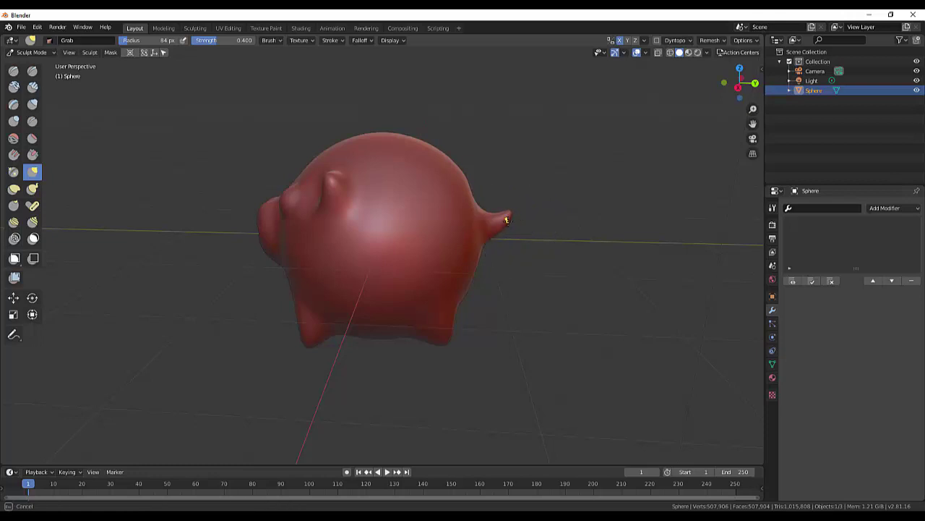
middle_drag(569, 223, 207, 255)
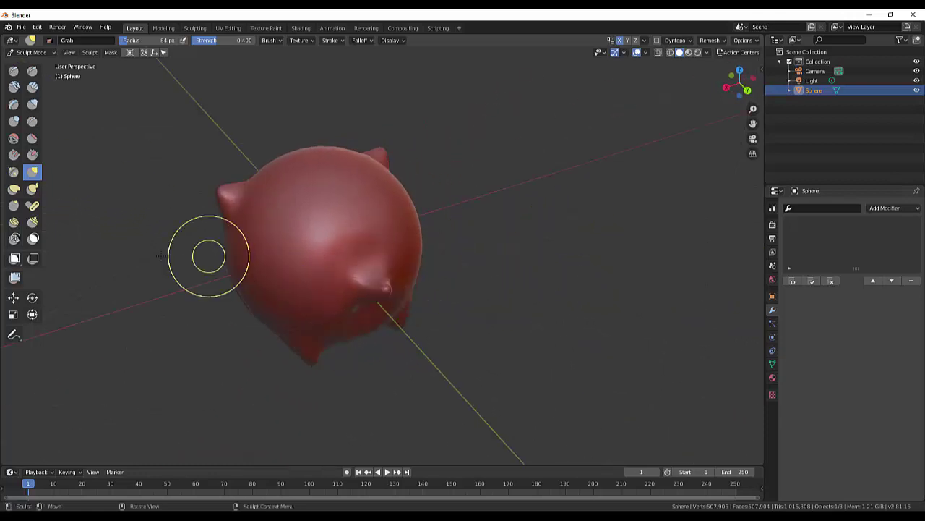
Twist one of the pig's protrusions with the Rotate brush.
click(32, 224)
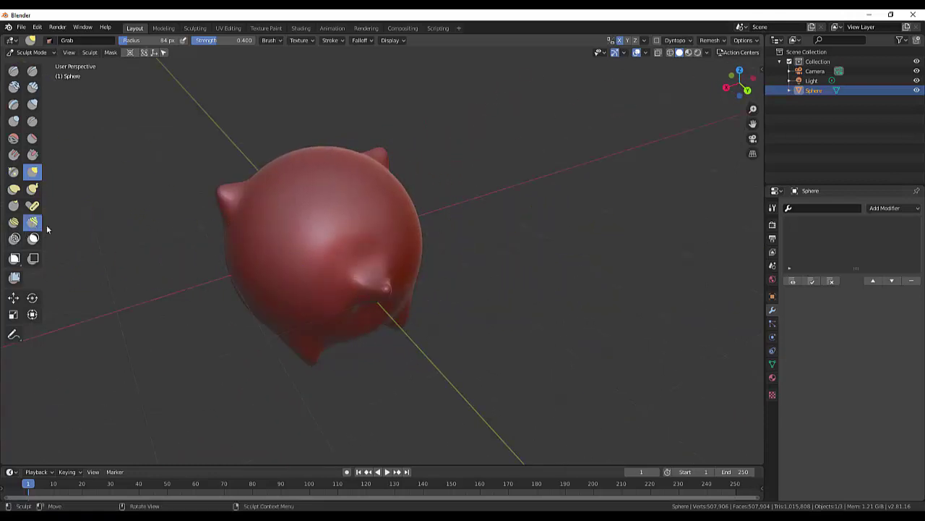
mouse_move(381, 293)
mouse_down()
mouse_move(391, 295)
mouse_move(422, 343)
mouse_up()
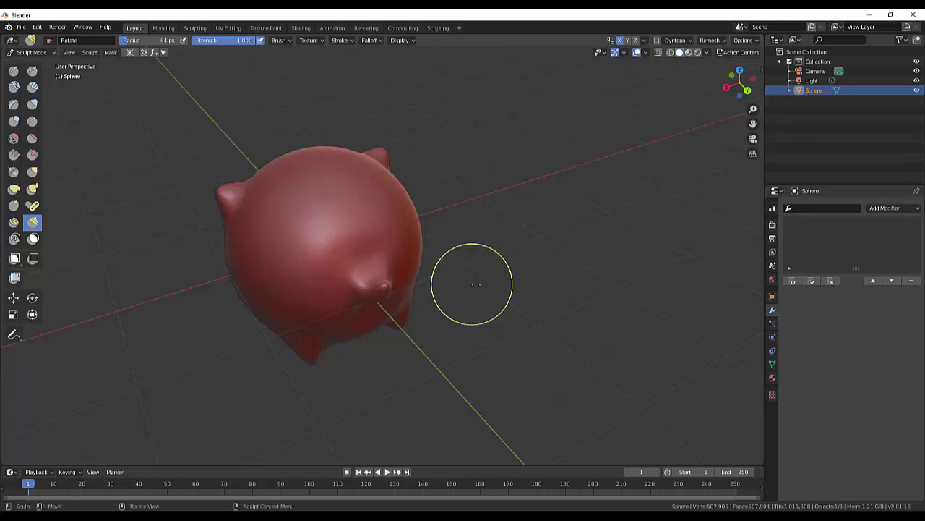
middle_drag(470, 283, 533, 259)
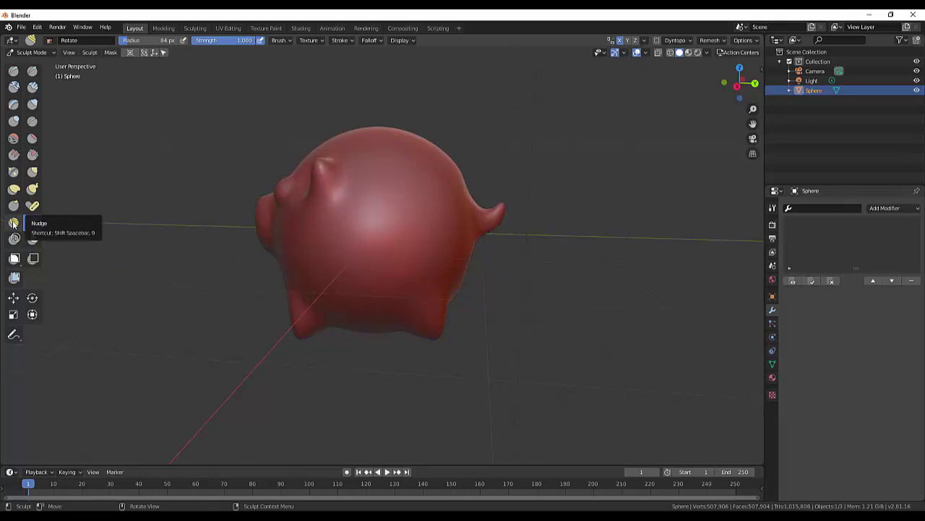
Nudge the pig's snout into a more defined shape with the Nudge brush.
click(13, 223)
mouse_move(574, 314)
middle_down()
mouse_move(624, 342)
mouse_move(589, 367)
middle_up()
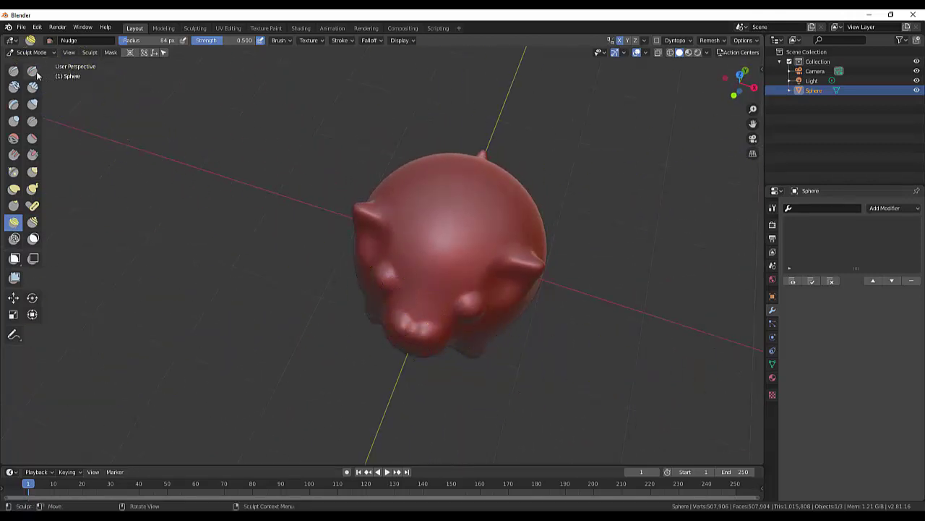
drag(415, 320, 419, 316)
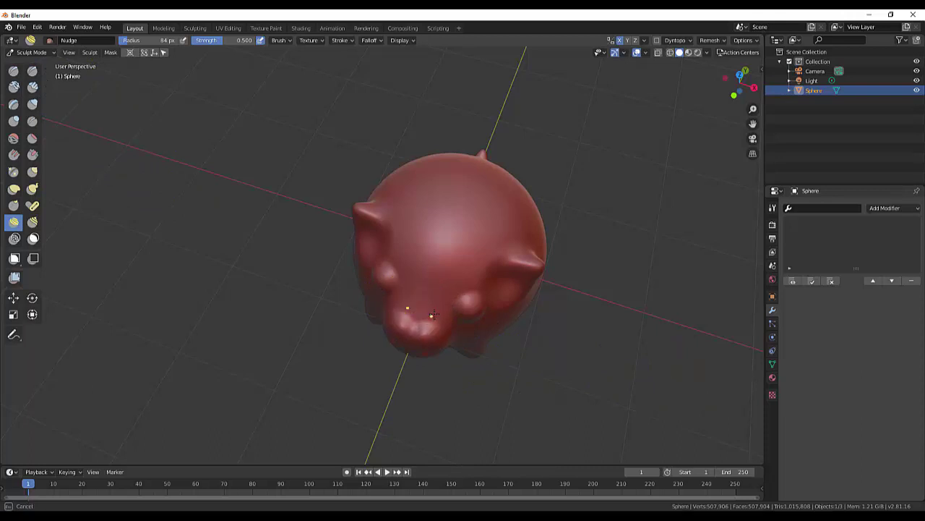
drag(432, 316, 429, 315)
middle_drag(643, 340, 557, 293)
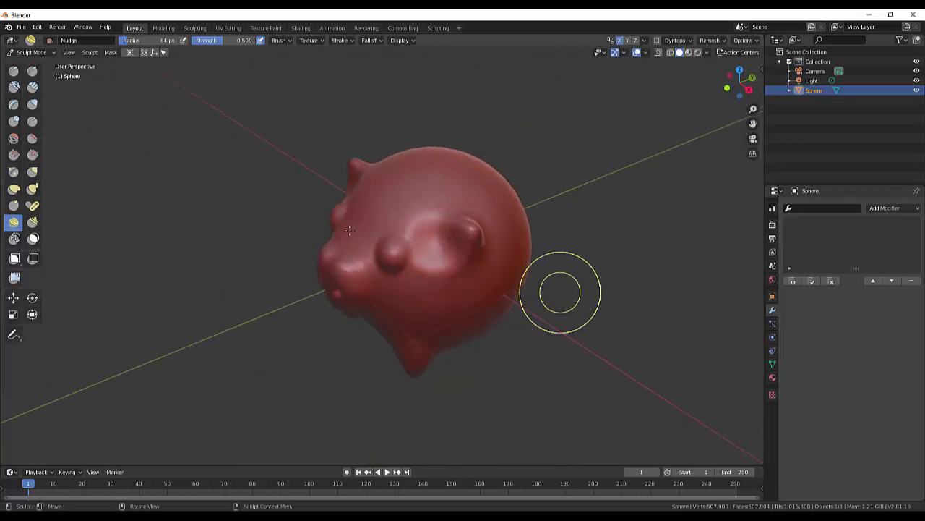
Pull the snout area and an eye bump outward with the Grab brush.
click(34, 171)
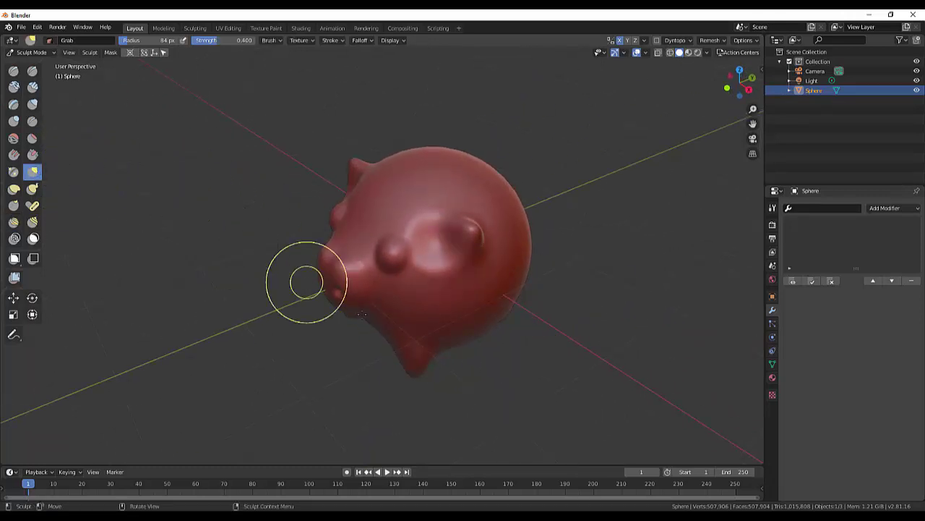
mouse_move(371, 282)
mouse_down()
mouse_move(321, 258)
mouse_move(326, 267)
mouse_up()
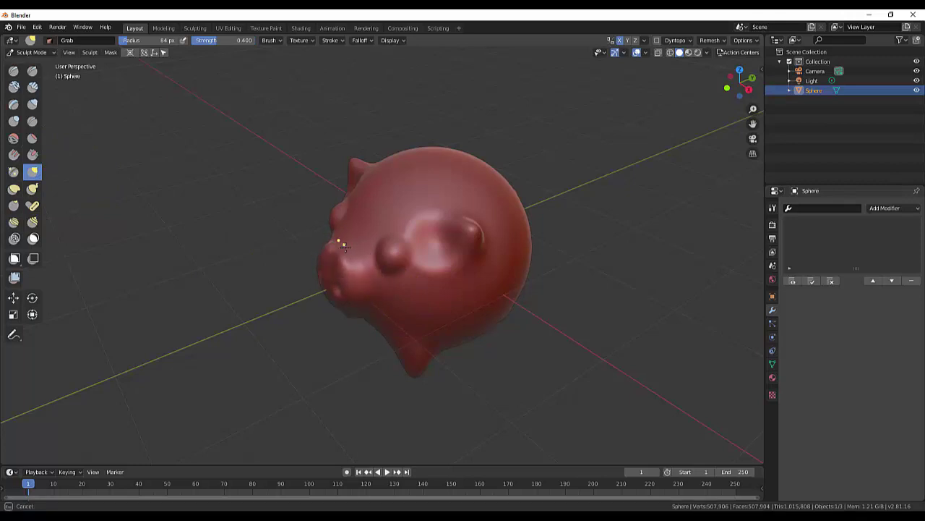
drag(345, 246, 347, 247)
mouse_move(614, 306)
alt+middle_down()
mouse_move(682, 293)
mouse_move(640, 308)
alt+middle_up()
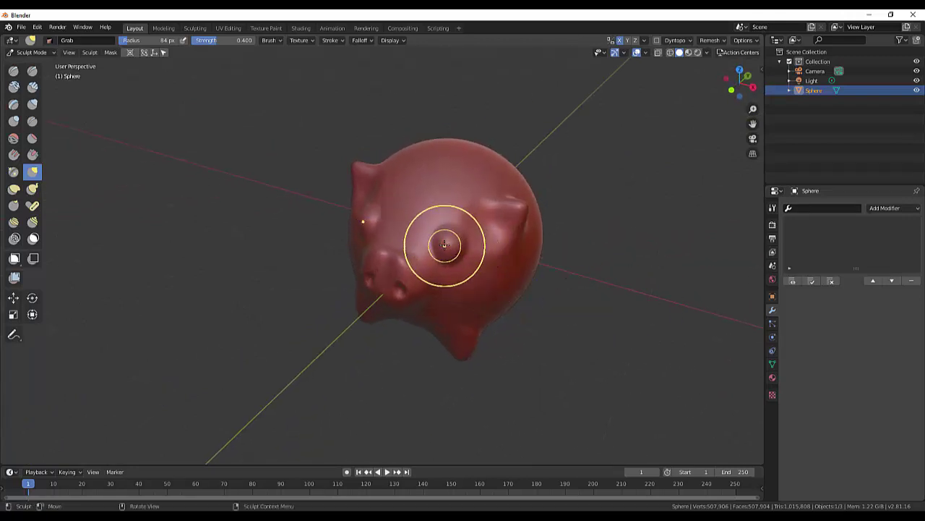
drag(444, 244, 424, 238)
mouse_move(564, 286)
middle_down()
mouse_move(526, 270)
mouse_move(248, 269)
middle_up()
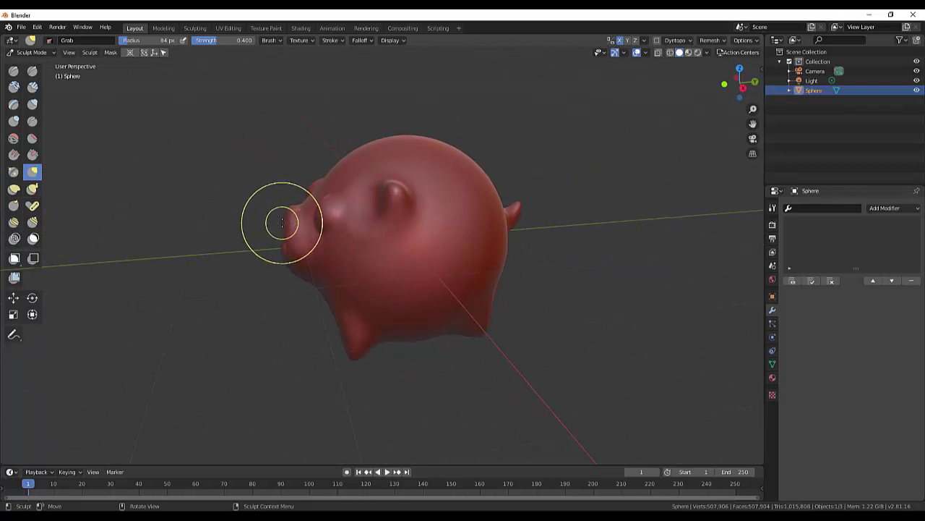
Set the Grab radius to 144 px and pull the snout and eye bulge out again.
key(f)
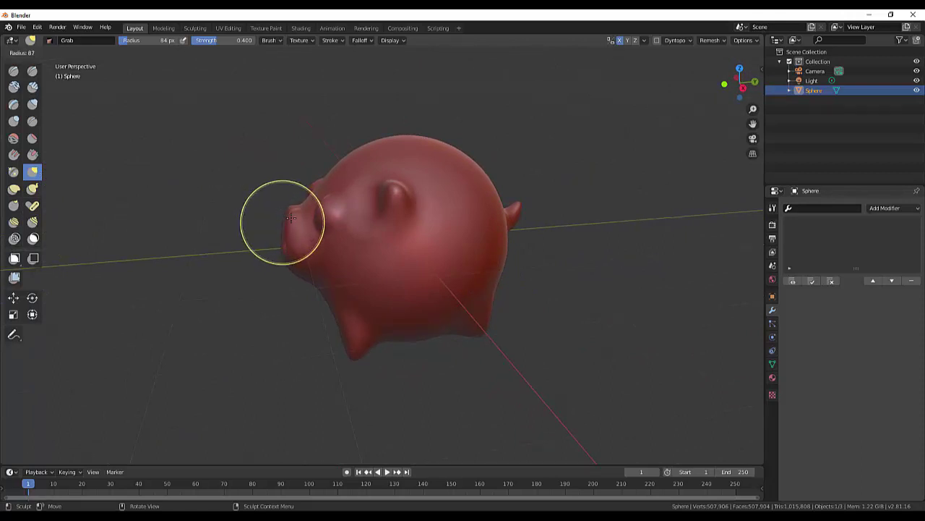
click(310, 215)
drag(310, 214, 282, 216)
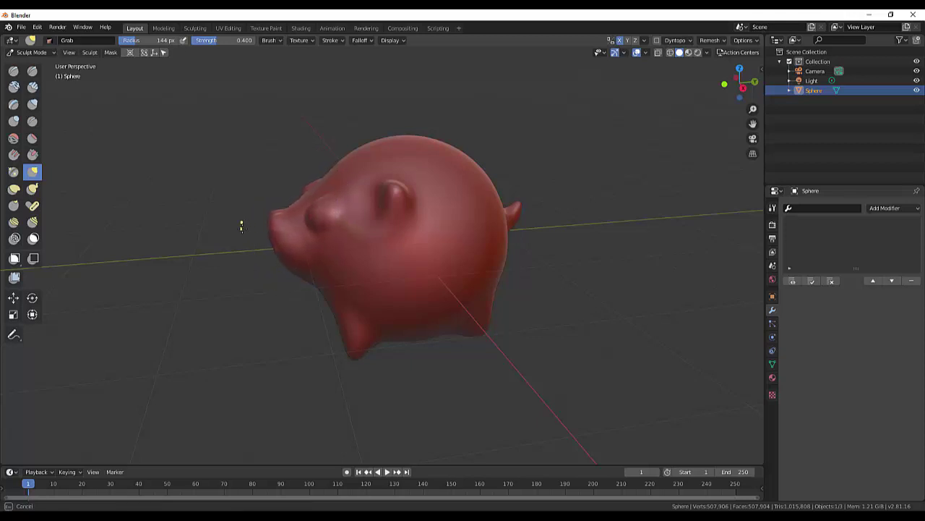
mouse_move(241, 227)
mouse_down()
mouse_move(293, 249)
mouse_move(295, 286)
mouse_move(296, 268)
mouse_up()
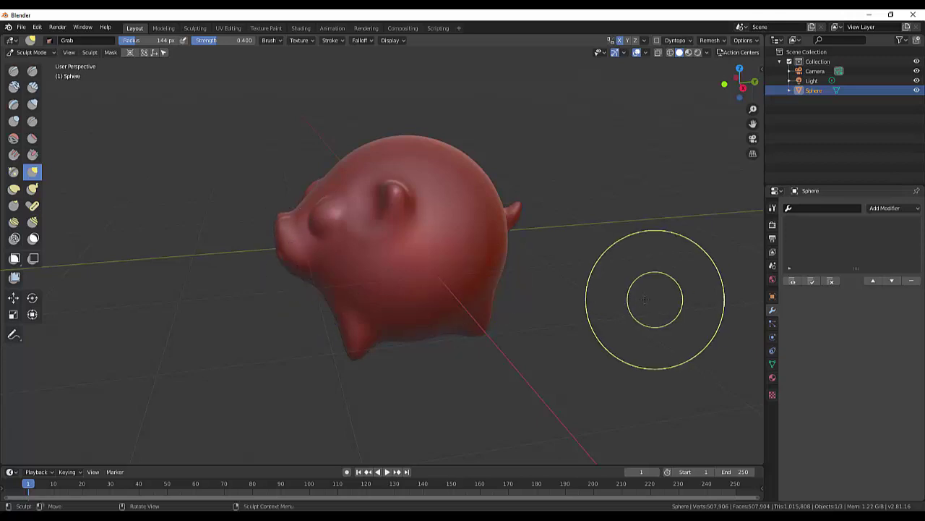
mouse_move(626, 292)
middle_down()
mouse_move(718, 292)
mouse_move(673, 275)
middle_up()
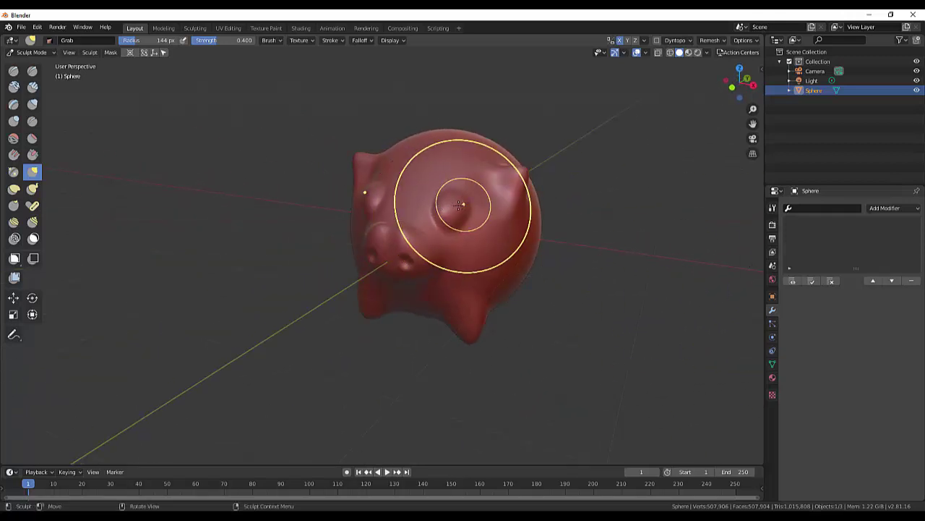
drag(459, 205, 450, 209)
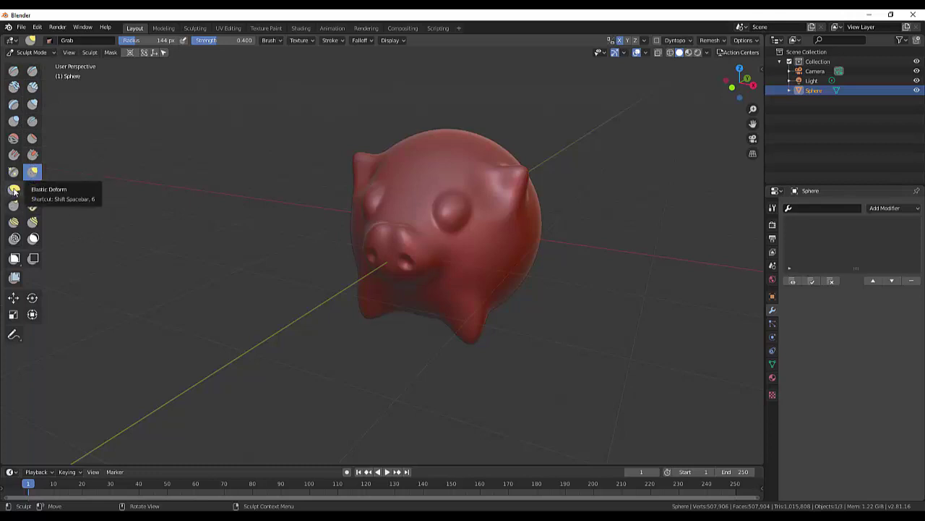
Stretch the pig's right ear with the Elastic Deform brush.
click(14, 190)
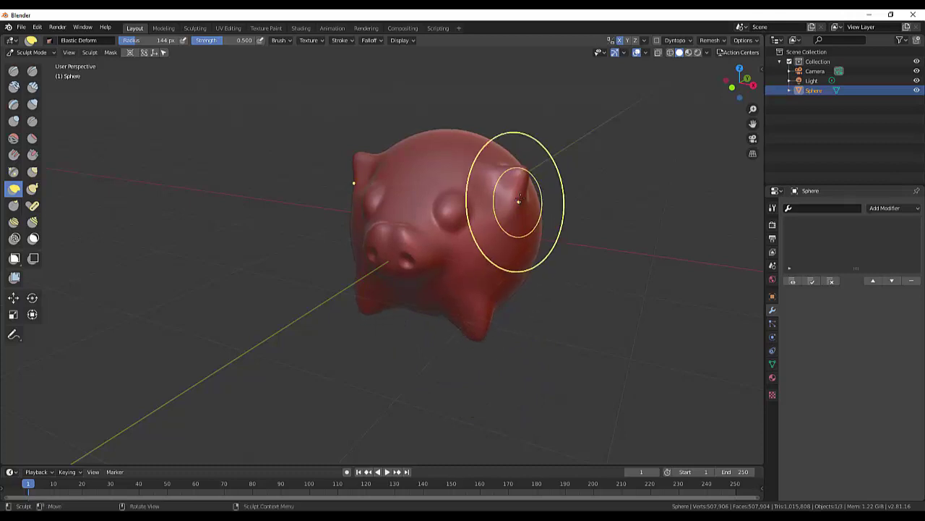
drag(507, 221, 510, 203)
mouse_move(604, 251)
middle_down()
mouse_move(550, 262)
mouse_move(558, 278)
middle_up()
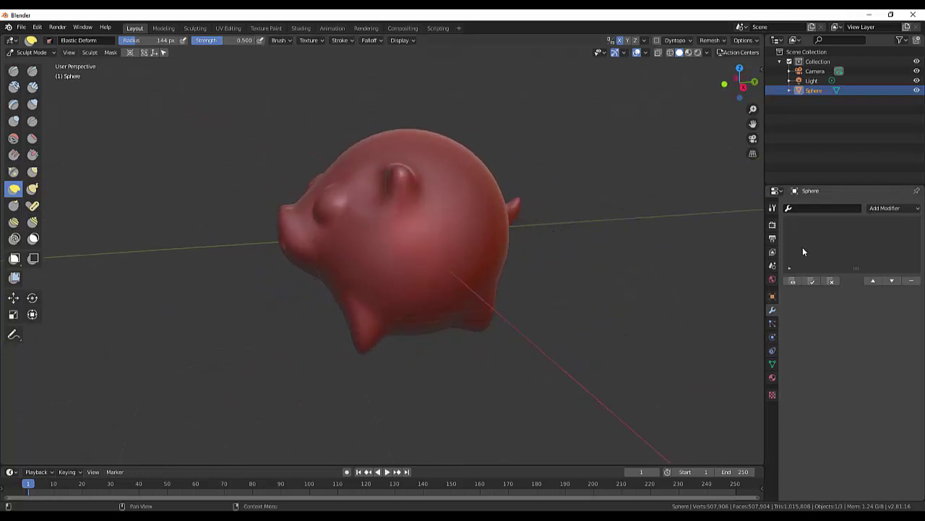
Show the Object Data properties with the Remesh panel and orbit around the pig.
click(773, 363)
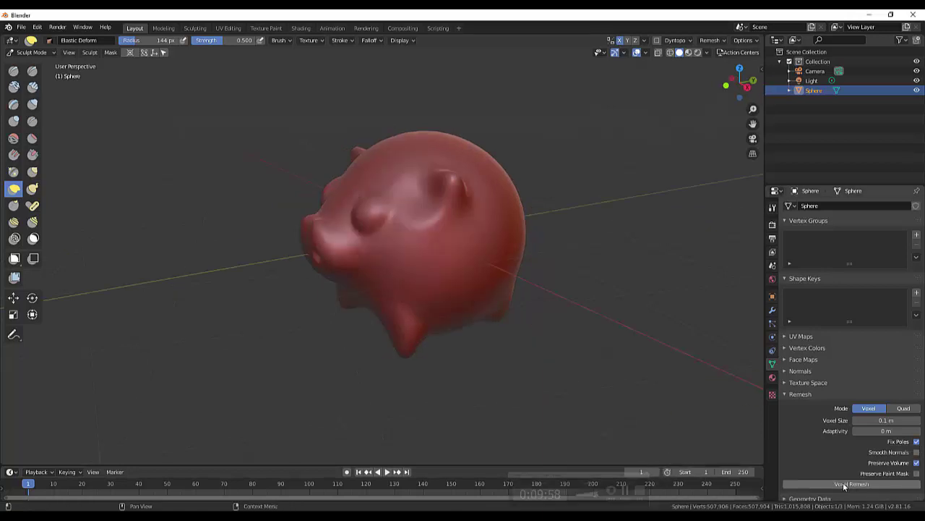
middle_drag(554, 277, 570, 285)
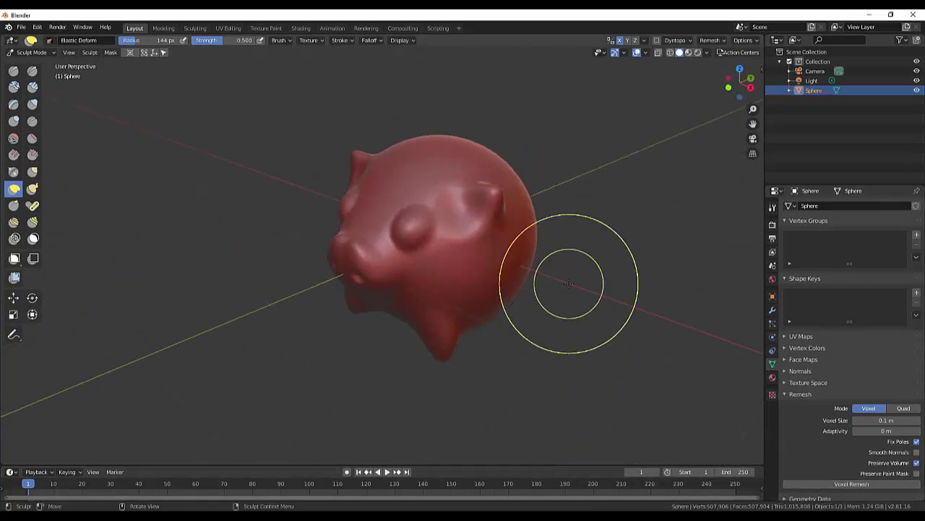
mouse_move(554, 282)
middle_down()
mouse_move(558, 295)
mouse_move(539, 274)
mouse_move(567, 274)
mouse_move(538, 296)
mouse_move(534, 285)
middle_up()
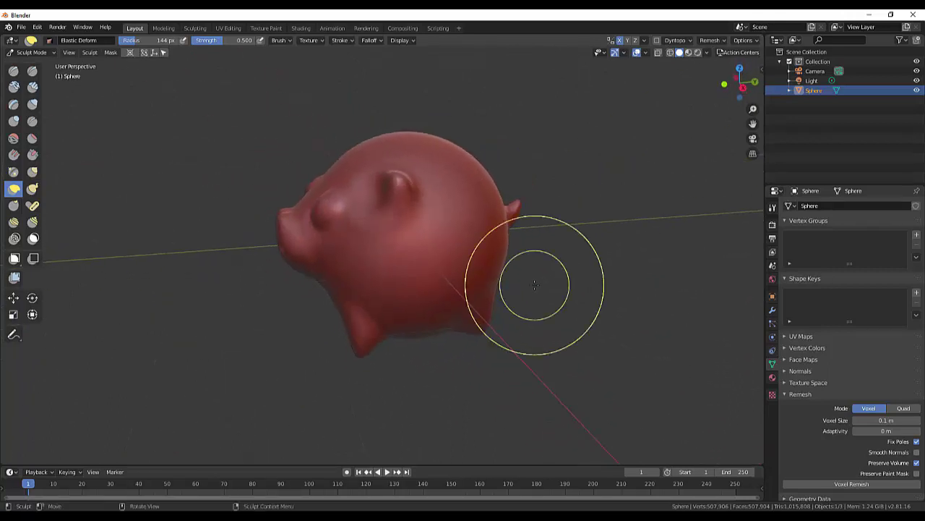
Switch to Object Mode and run a Quad QuadriFlow remesh with 4000 faces.
click(29, 52)
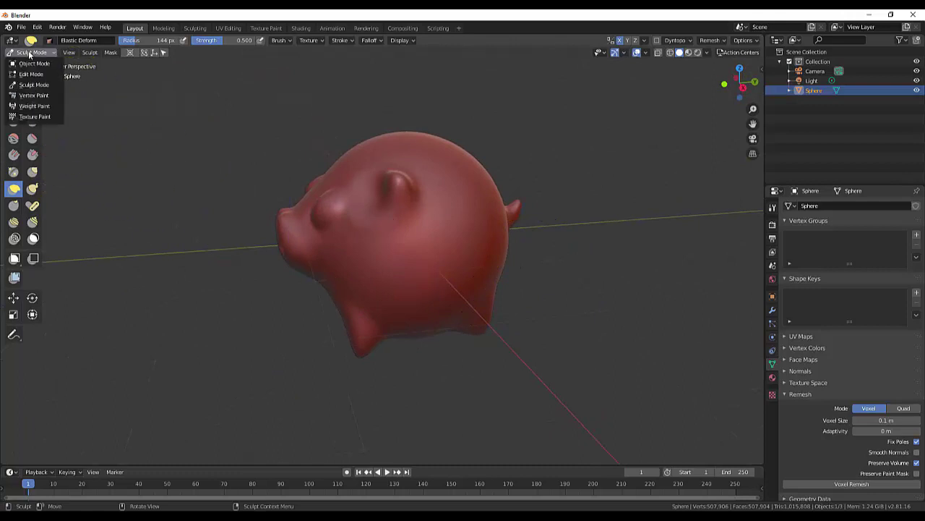
click(38, 64)
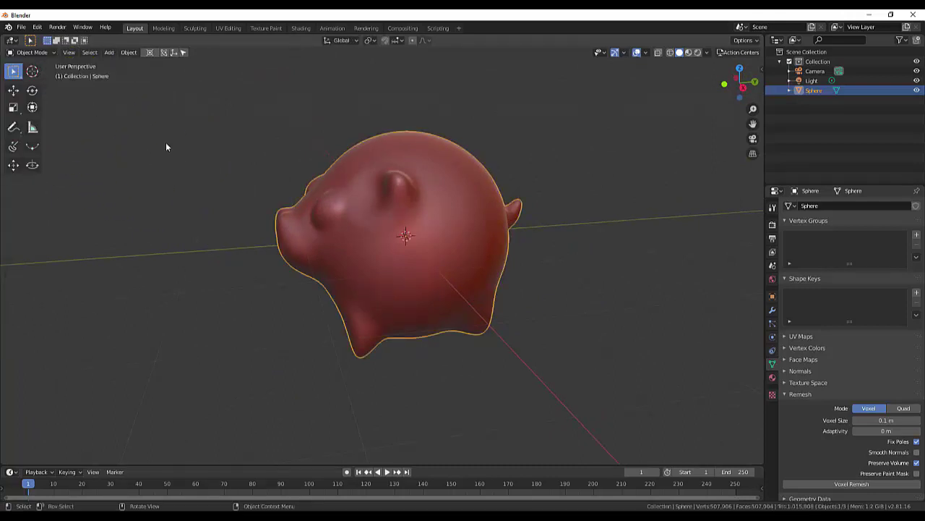
click(903, 410)
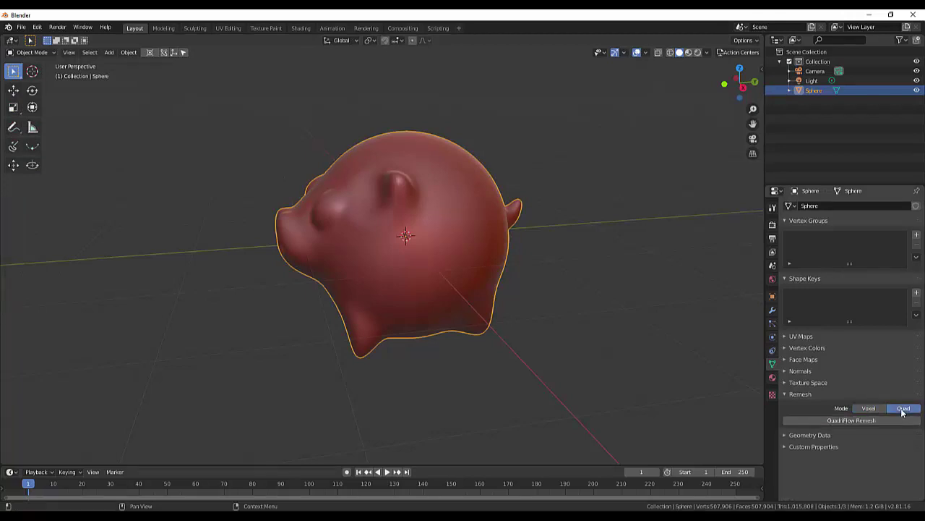
click(850, 420)
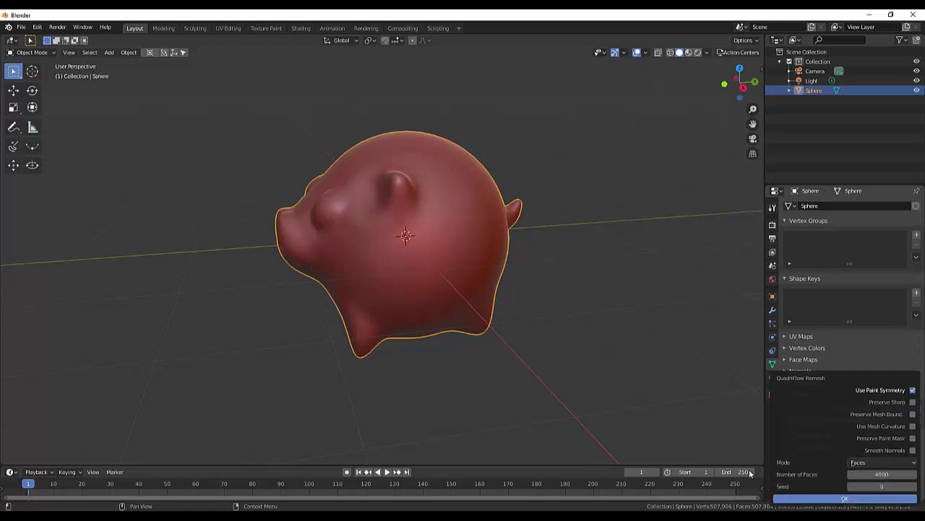
click(848, 499)
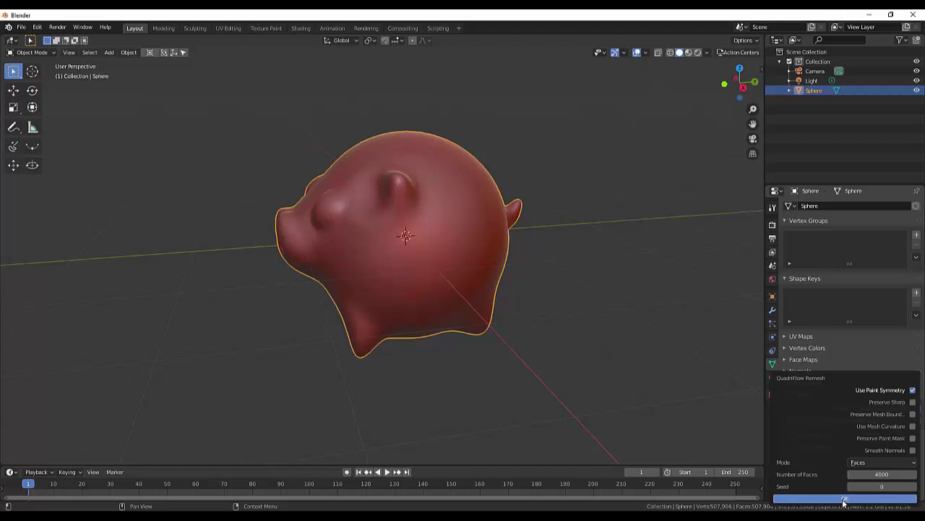